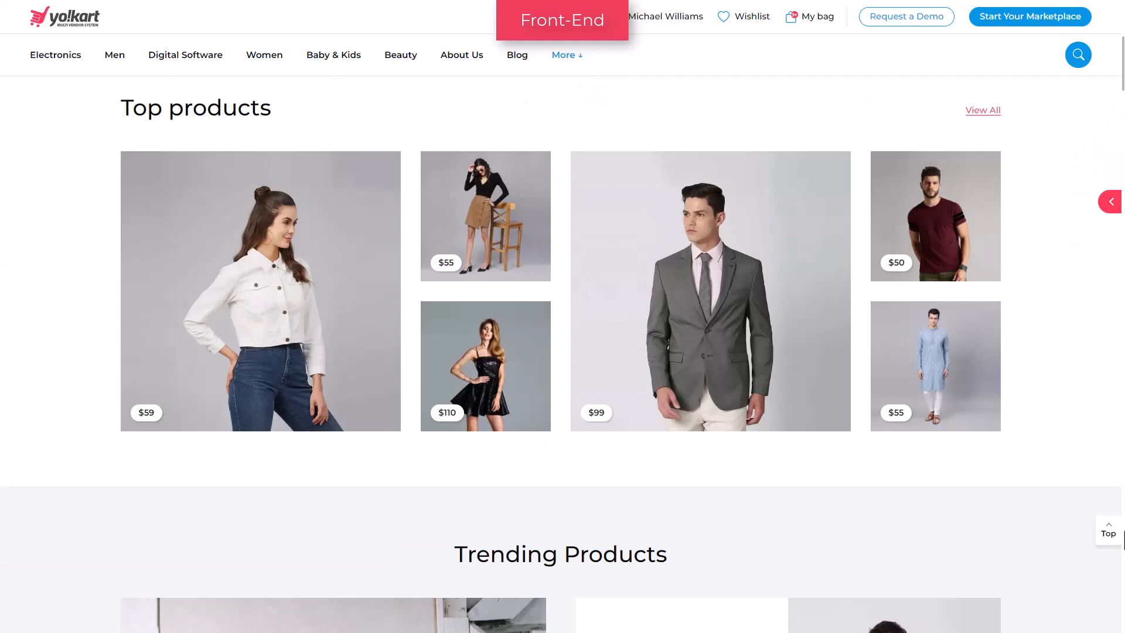
Browse the storefront's Mobiles product listing from the top of the page
{"action": "left_click", "coordinate": [1119, 535]}
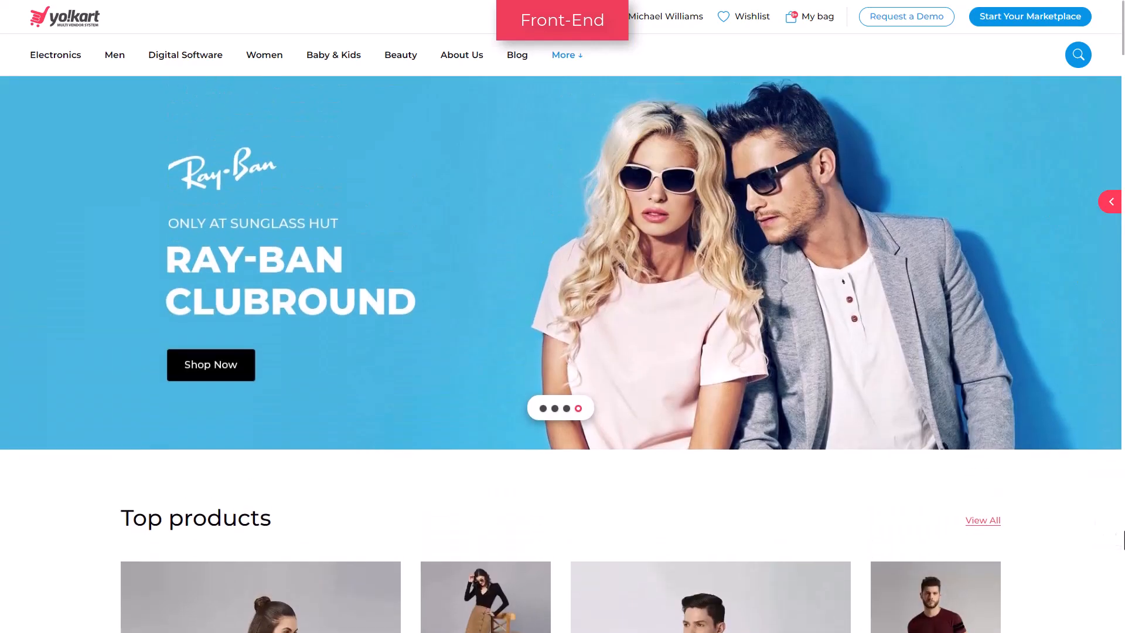
{"action": "mouse_move", "coordinate": [66, 66]}
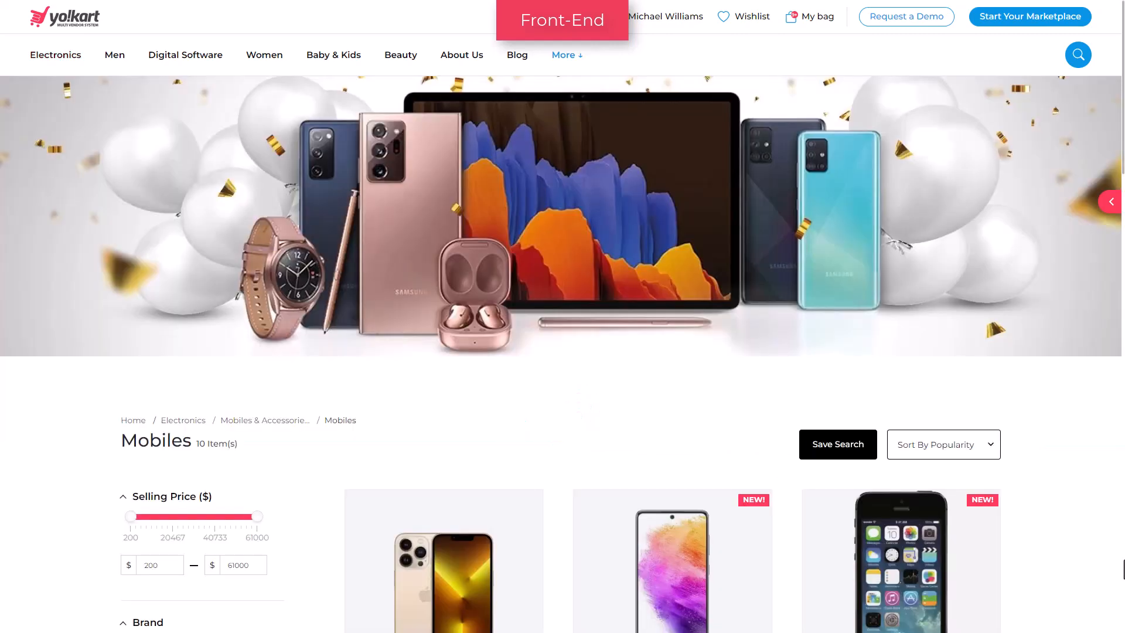
{"action": "scroll", "coordinate": [563, 351], "scroll_direction": "down", "scroll_amount": 9}
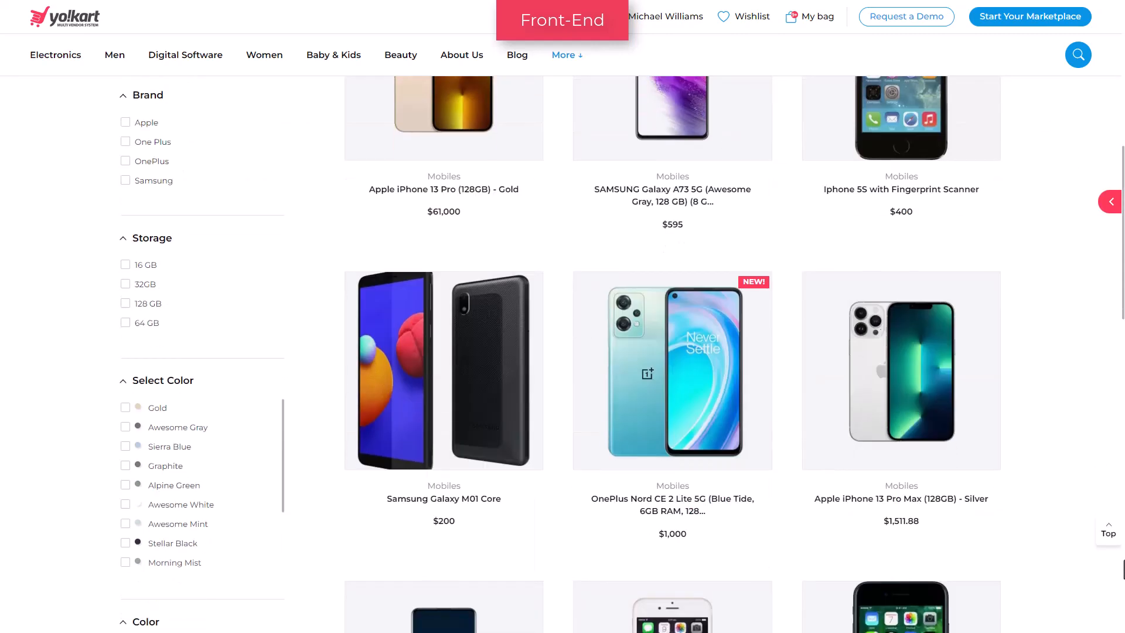
{"action": "scroll", "coordinate": [562, 352], "scroll_direction": "down", "scroll_amount": 7}
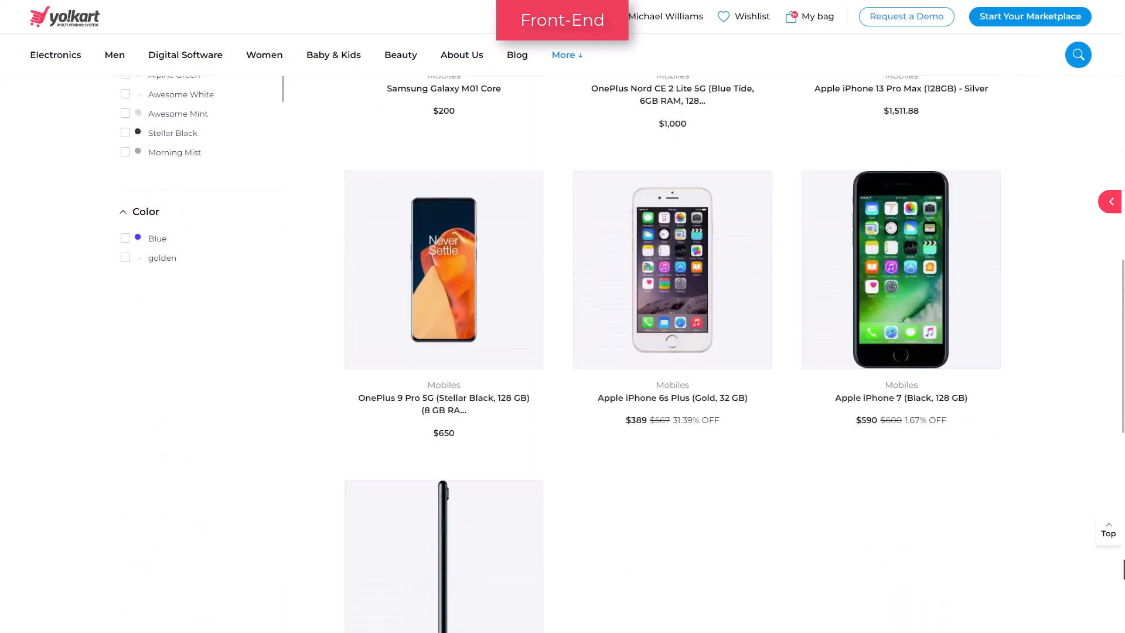
{"action": "scroll", "coordinate": [562, 351], "scroll_direction": "up", "scroll_amount": 16}
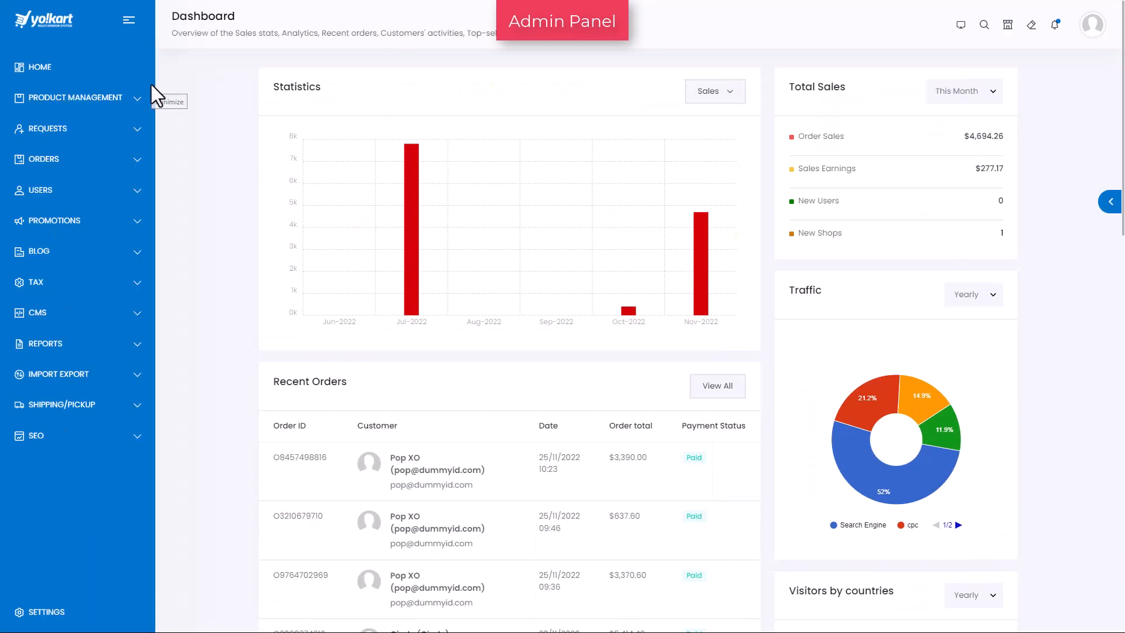
Open the Product Catalog under Product Management and start a new product record
{"action": "left_click", "coordinate": [136, 98]}
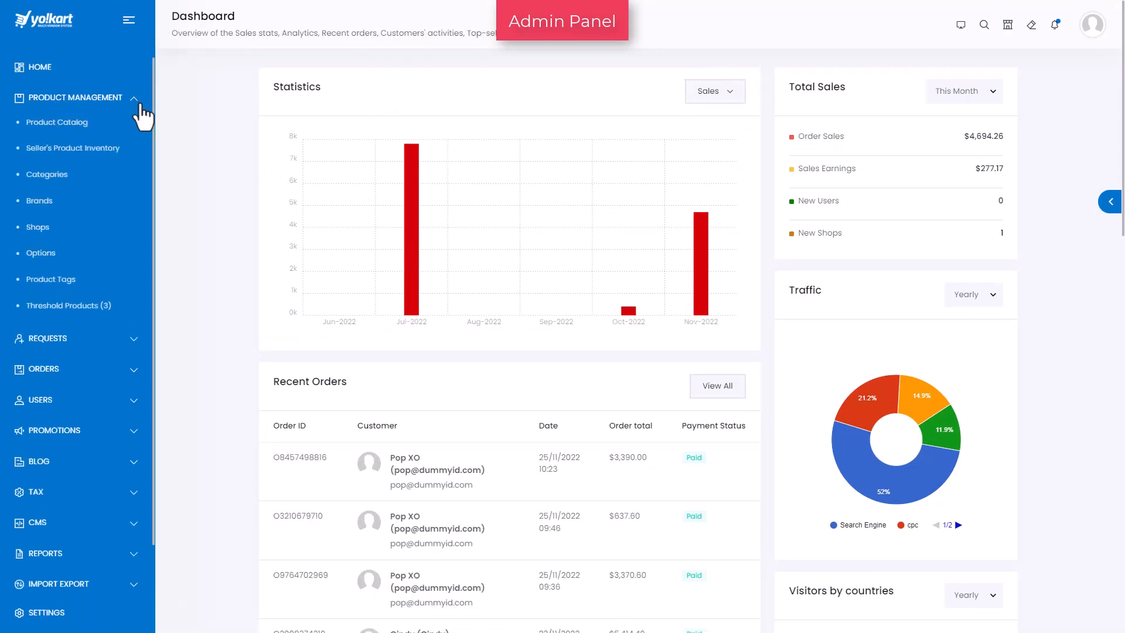
{"action": "left_click", "coordinate": [57, 130]}
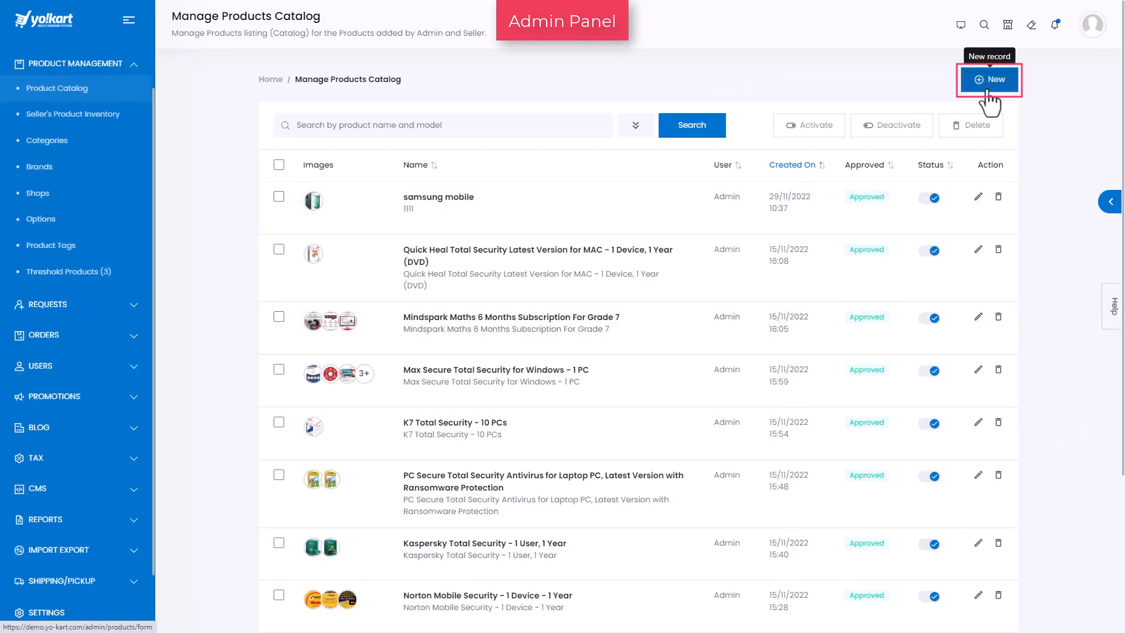
{"action": "left_click", "coordinate": [988, 88]}
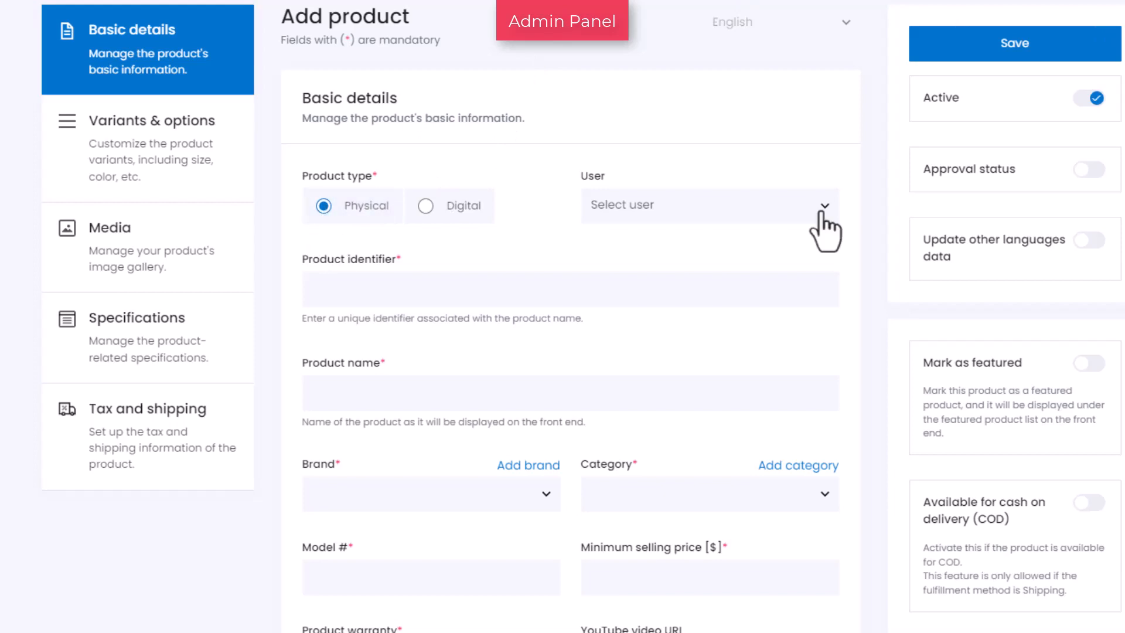
Enter Medler Bag as the product identifier and Strolley Duffle Bag- Medler as the product name
{"action": "left_click", "coordinate": [825, 231]}
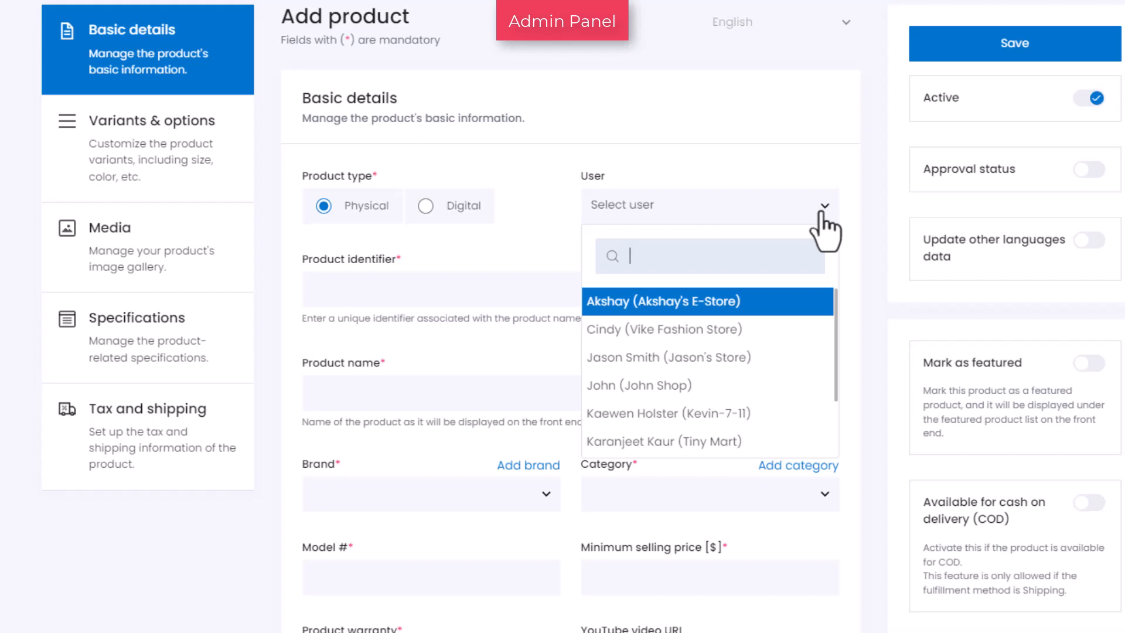
{"action": "left_click", "coordinate": [825, 232]}
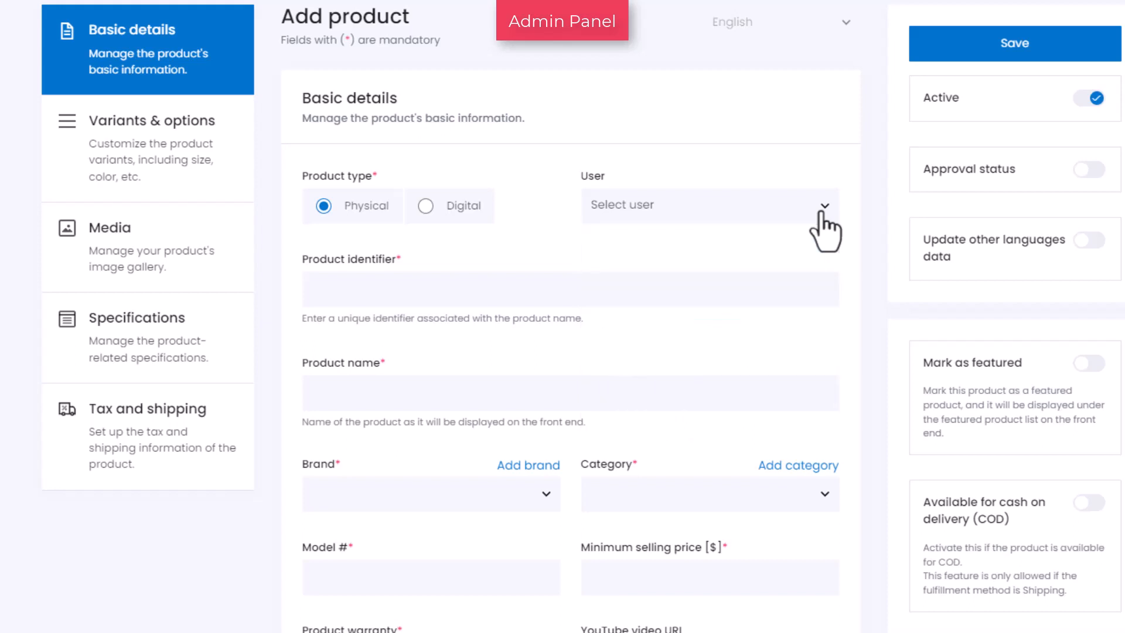
{"action": "left_click", "coordinate": [377, 294]}
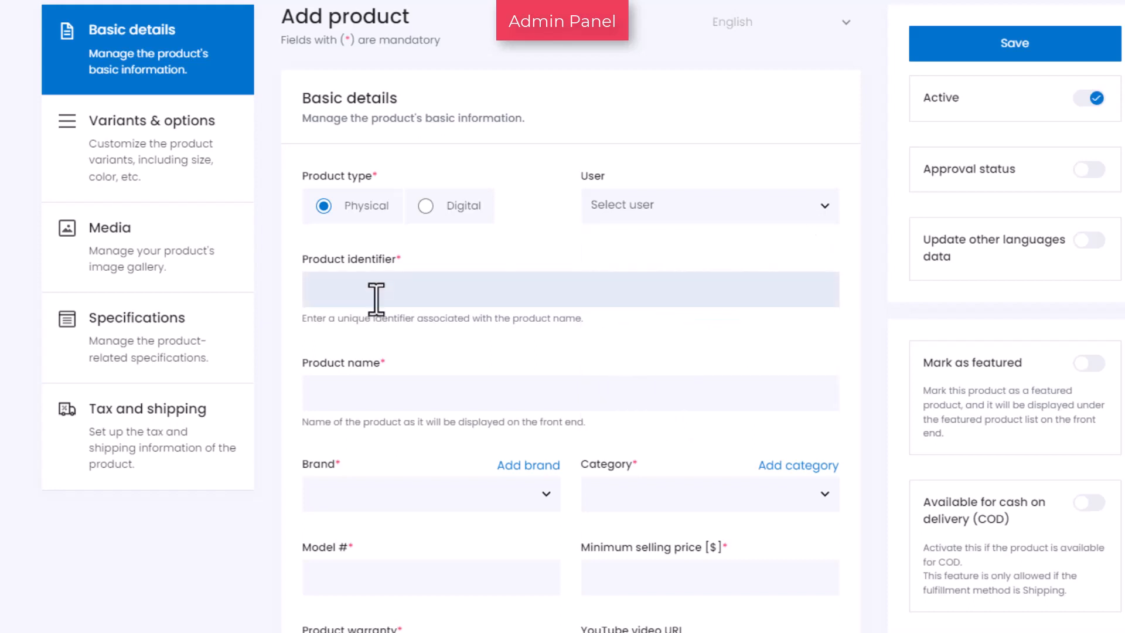
{"action": "type", "text": "Medler Ba"}
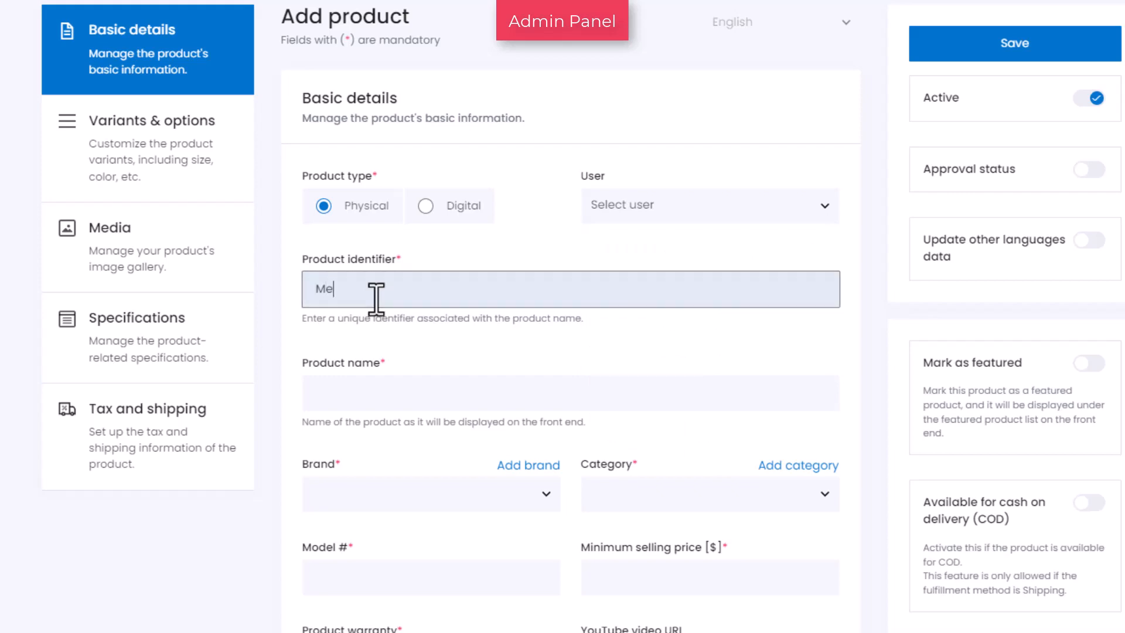
{"action": "type", "text": "g"}
{"action": "key", "text": "Tab"}
{"action": "type", "text": "Strolle"}
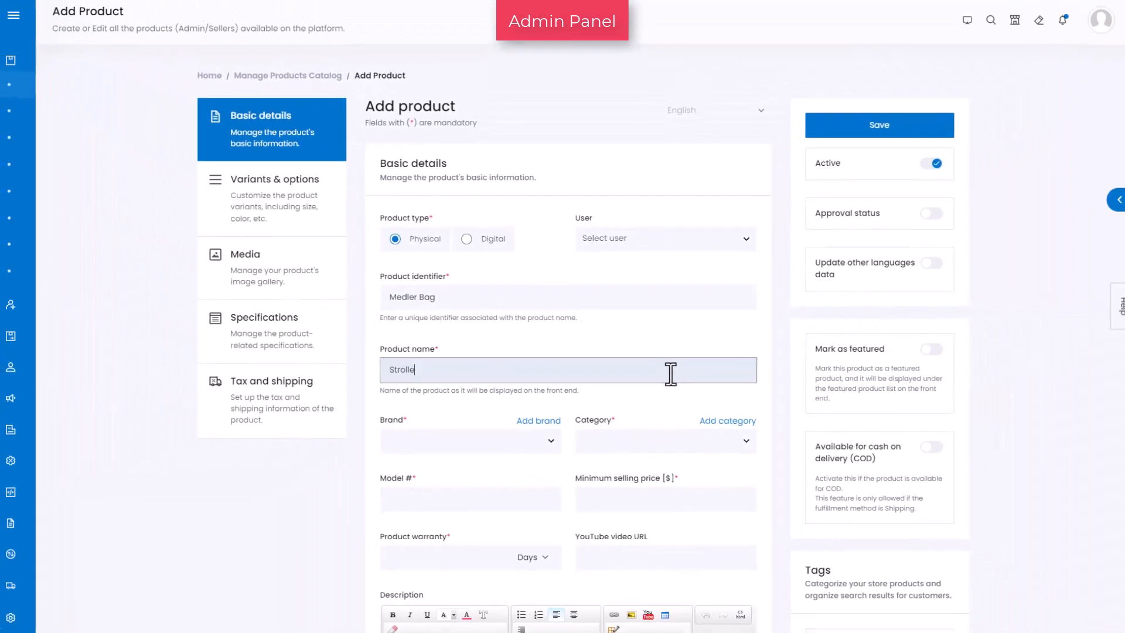
{"action": "type", "text": "y Duffle Bag"}
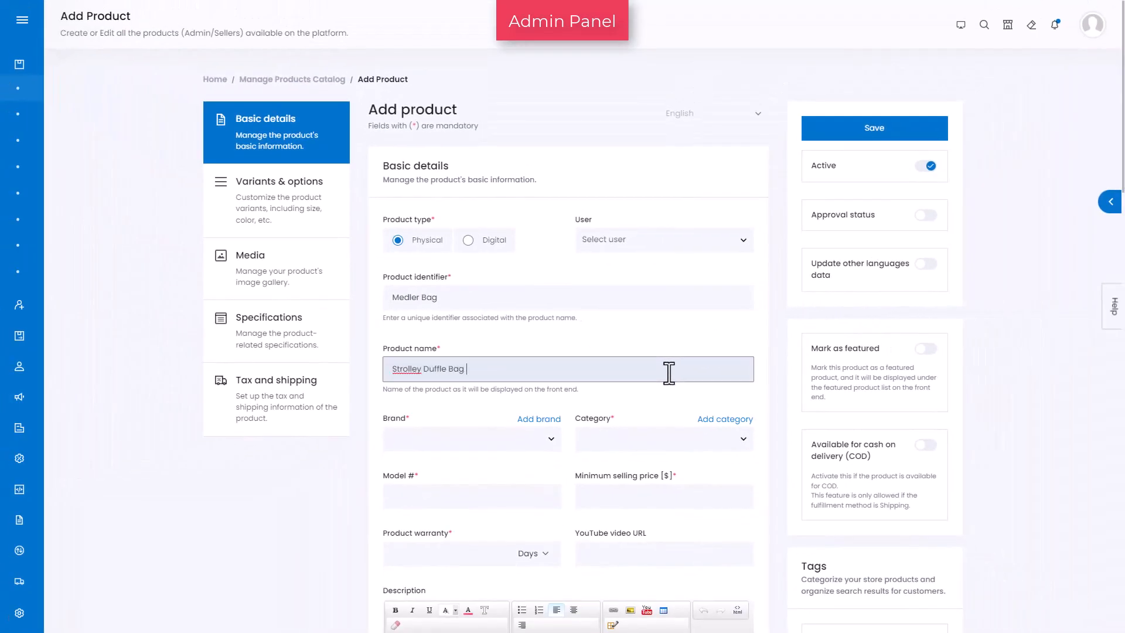
{"action": "type", "text": "- Medler"}
Create a new brand named Medler from the product form and close the brand setup
{"action": "left_click", "coordinate": [554, 447]}
{"action": "scroll", "coordinate": [547, 519], "scroll_direction": "down", "scroll_amount": 2}
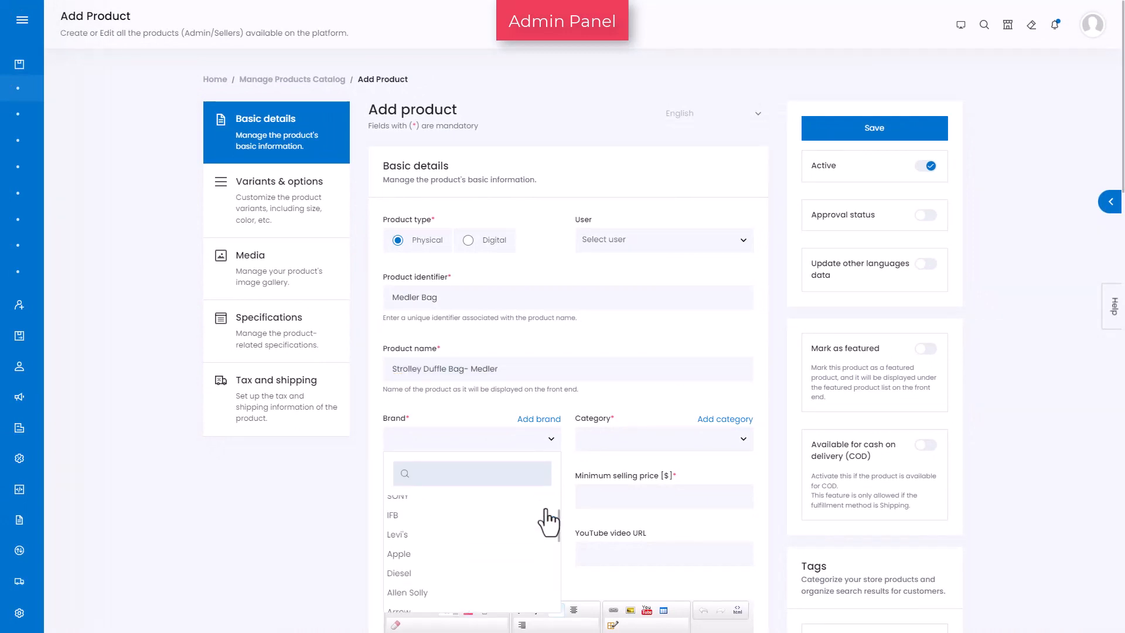
{"action": "scroll", "coordinate": [548, 521], "scroll_direction": "down", "scroll_amount": 3}
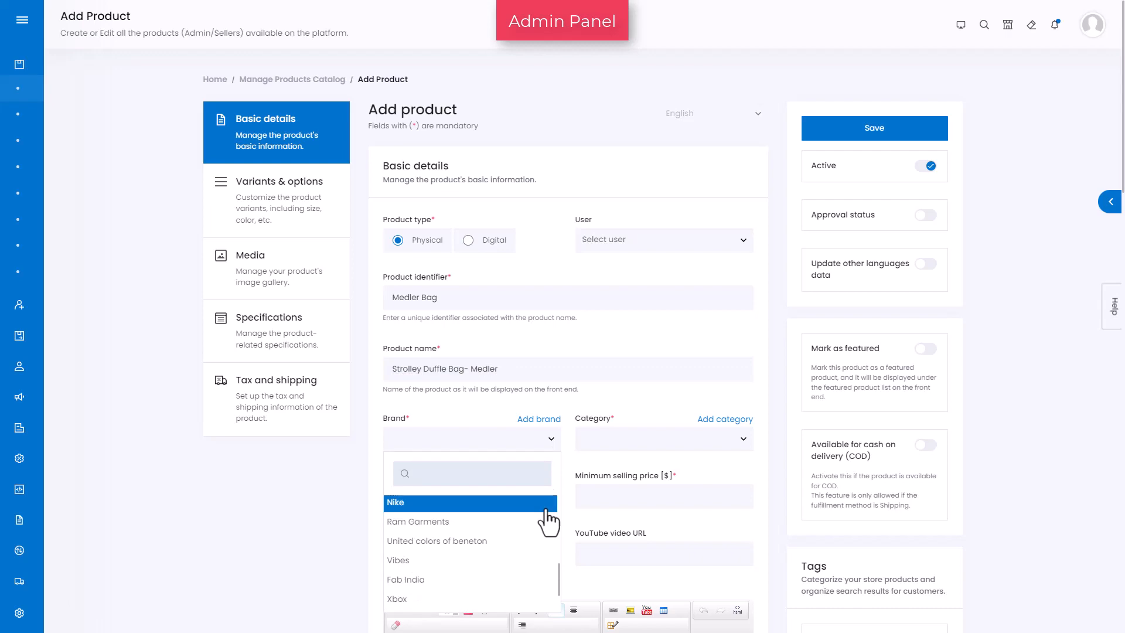
{"action": "scroll", "coordinate": [547, 514], "scroll_direction": "up", "scroll_amount": 5}
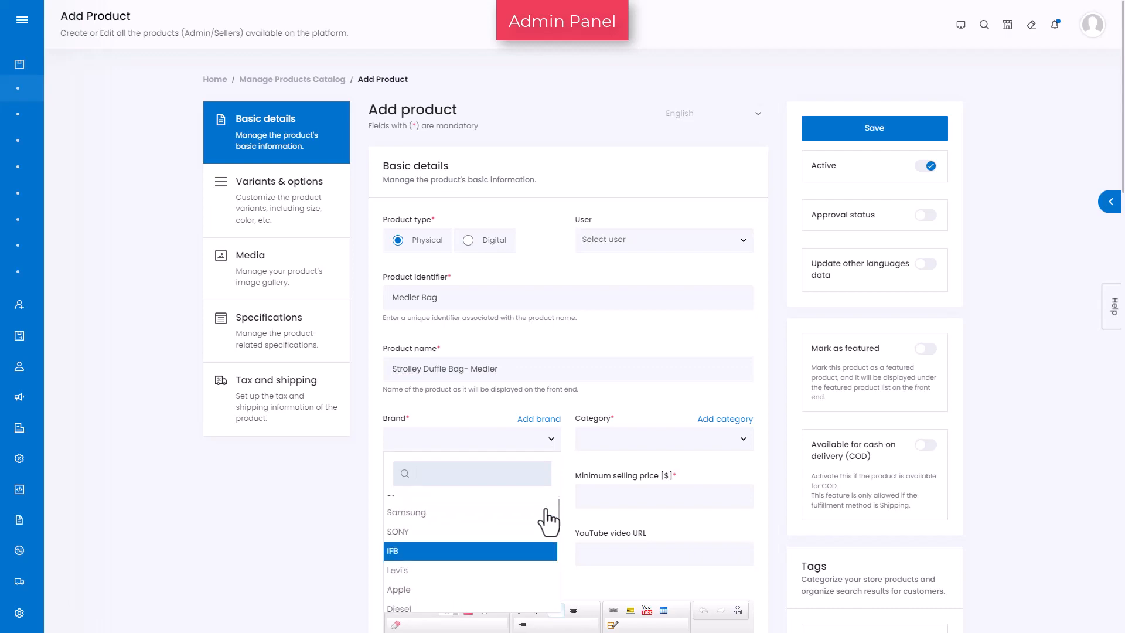
{"action": "left_click", "coordinate": [533, 425]}
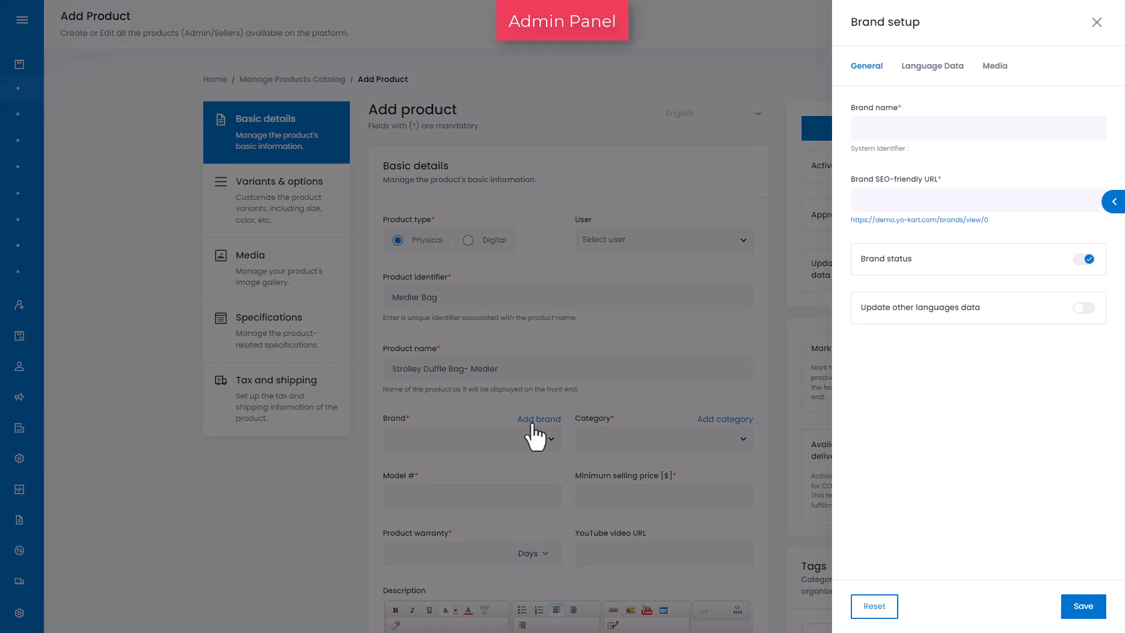
{"action": "left_click", "coordinate": [931, 124]}
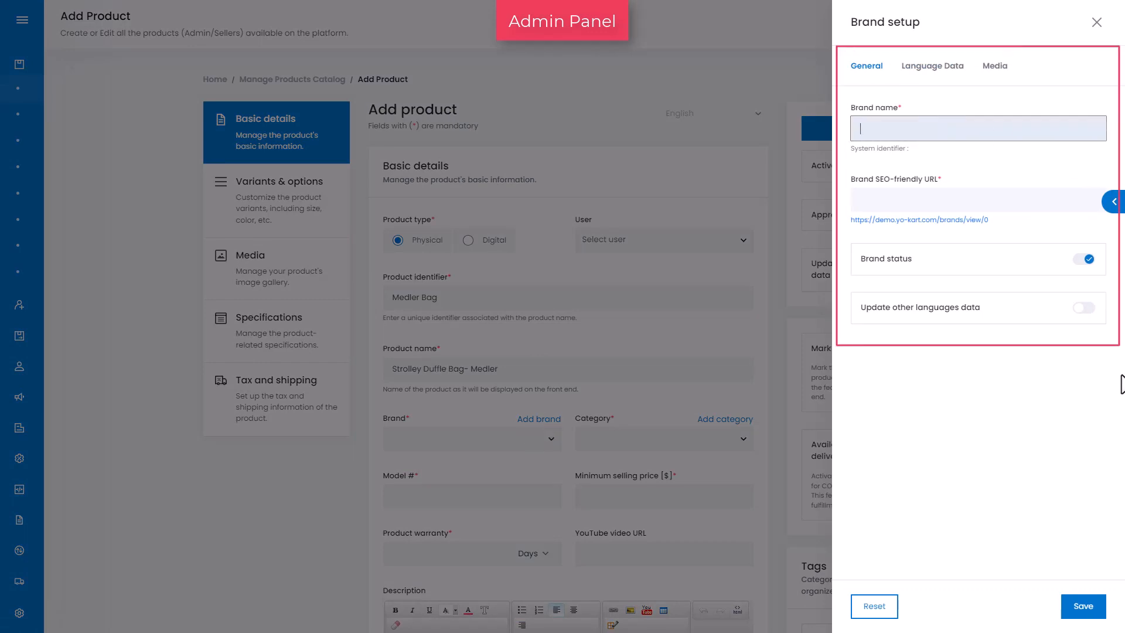
{"action": "type", "text": "Medler"}
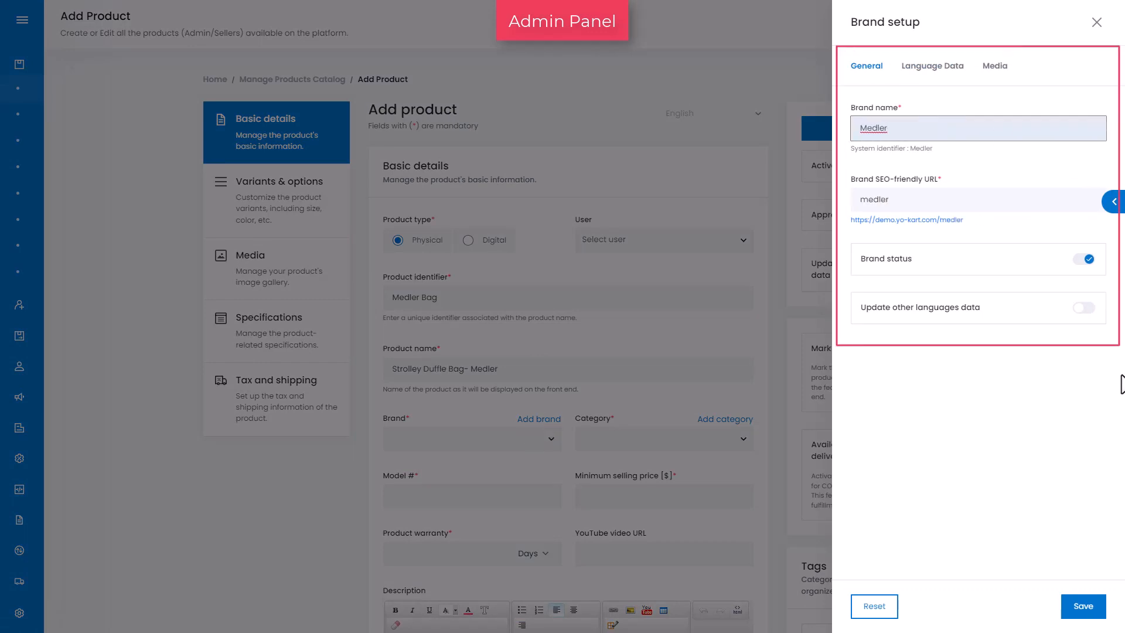
{"action": "left_click", "coordinate": [1084, 608]}
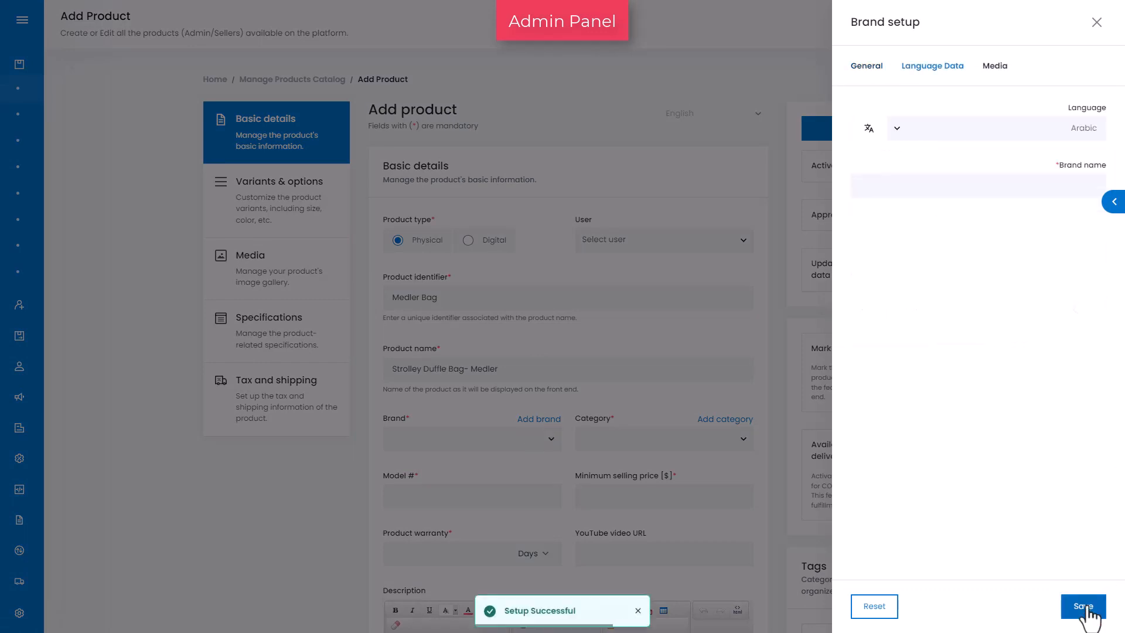
{"action": "left_click", "coordinate": [1096, 24]}
Select Medler as the product's brand
{"action": "left_click", "coordinate": [415, 440]}
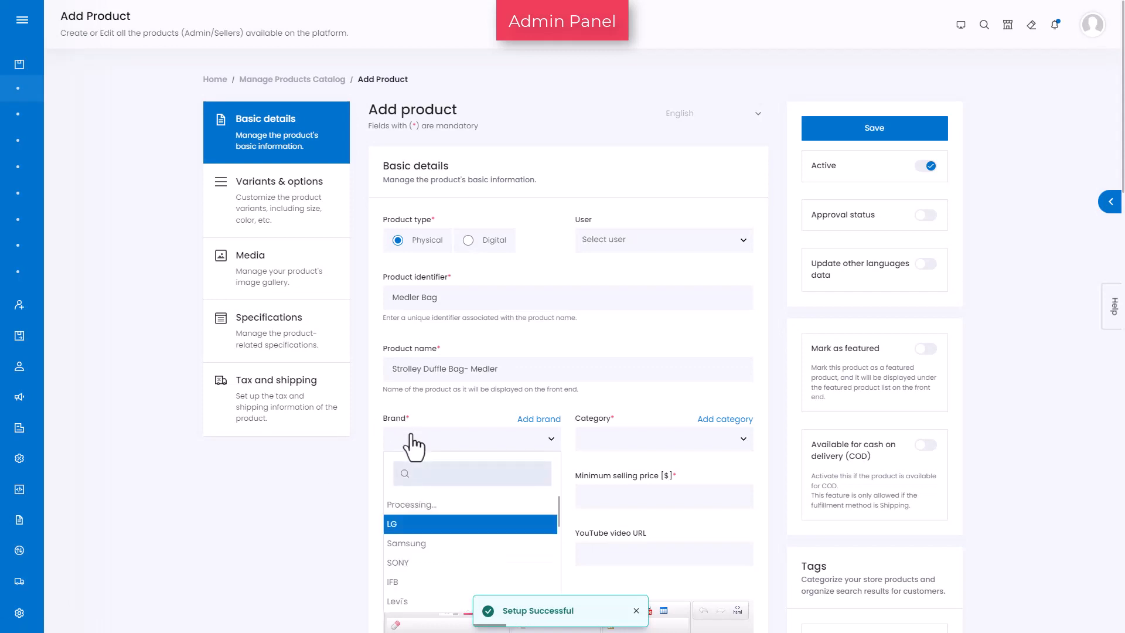
{"action": "type", "text": "med"}
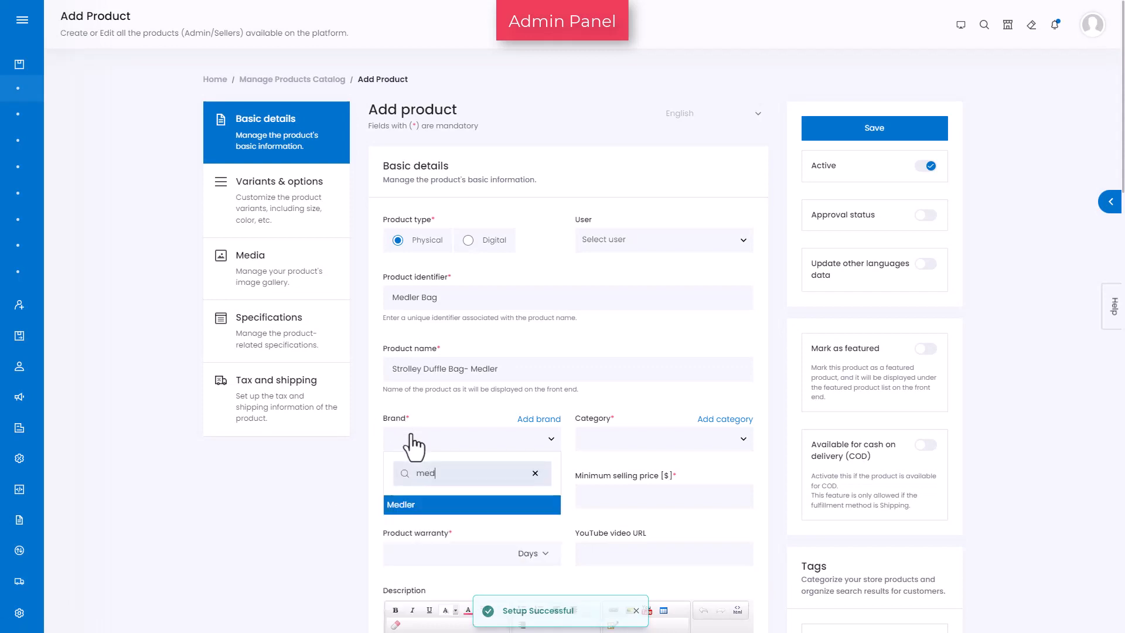
{"action": "left_click", "coordinate": [396, 506]}
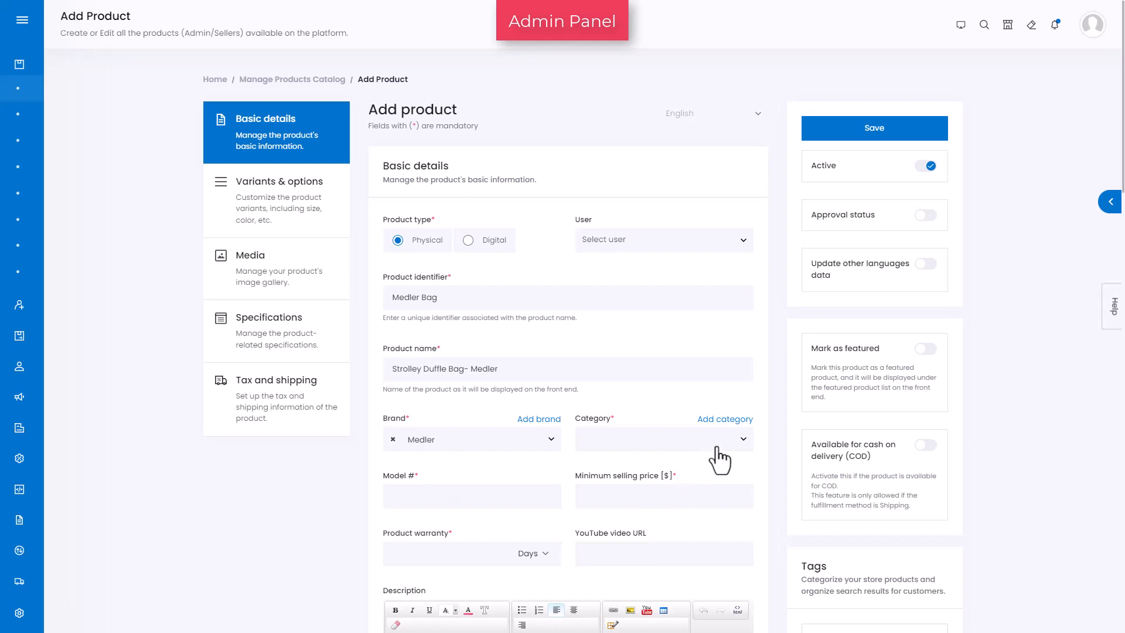
Add a new category with identifier Travel Luggage & bags and name Travel Luggage & Bags, then close the setup
{"action": "left_click", "coordinate": [746, 446]}
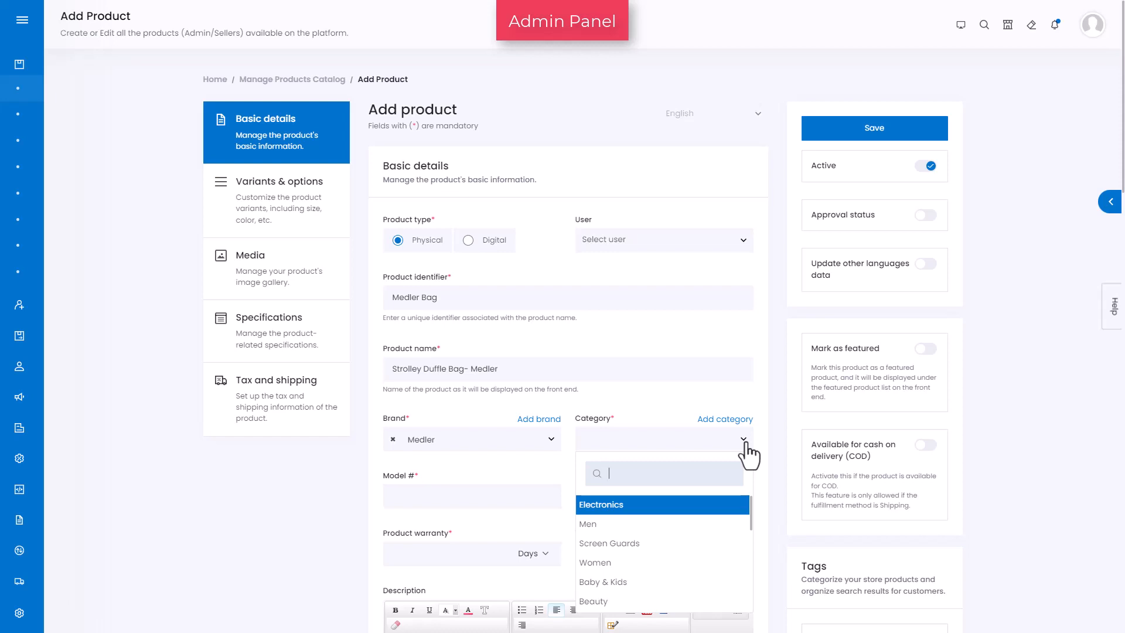
{"action": "scroll", "coordinate": [736, 519], "scroll_direction": "down", "scroll_amount": 3}
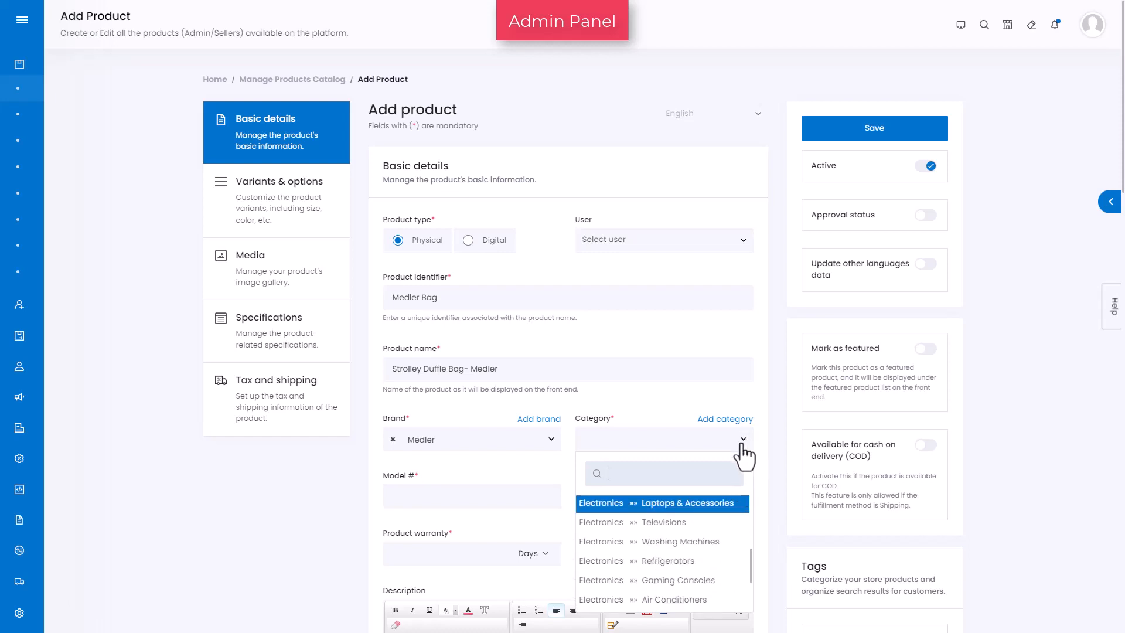
{"action": "left_click", "coordinate": [725, 423]}
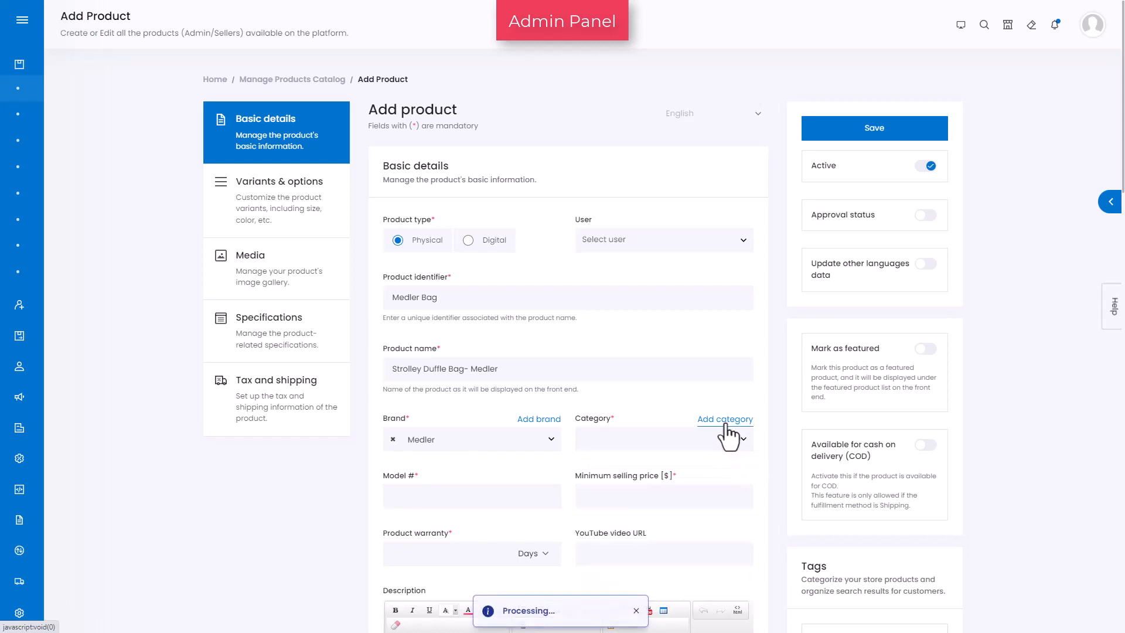
{"action": "type", "text": "Trav"}
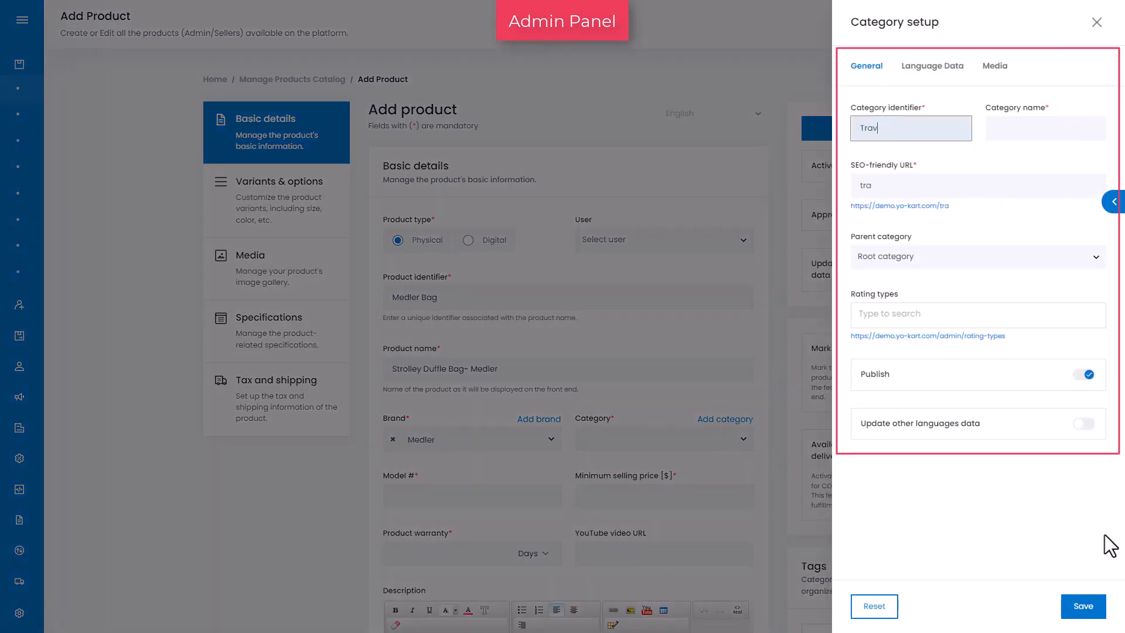
{"action": "type", "text": "el Luggage & bags"}
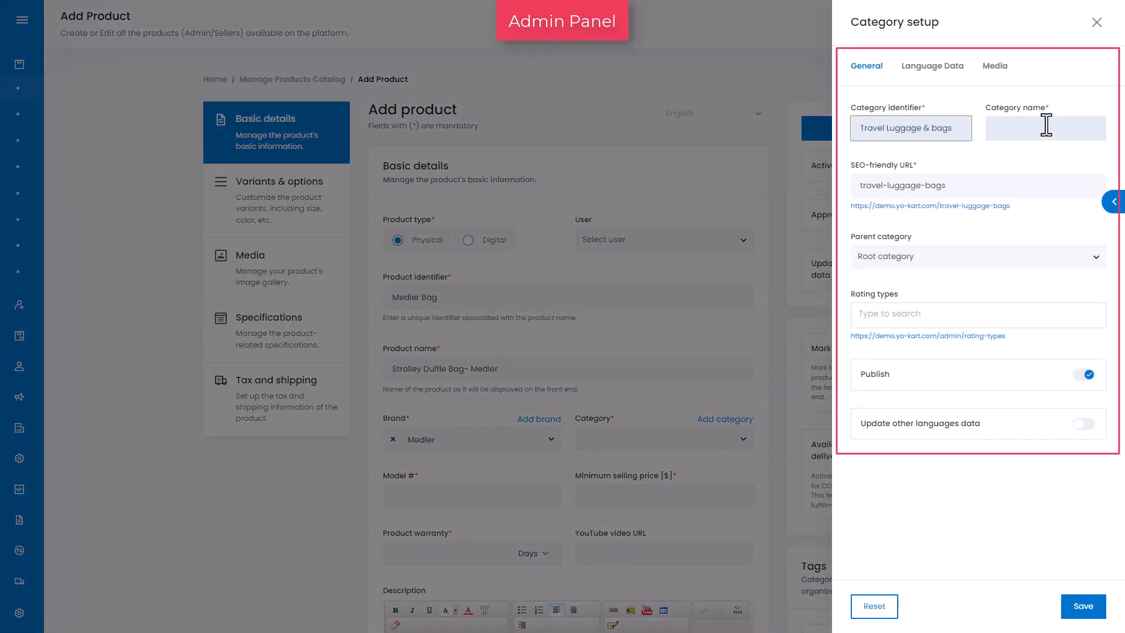
{"action": "left_click", "coordinate": [1047, 124]}
{"action": "type", "text": "Travel Luggage "}
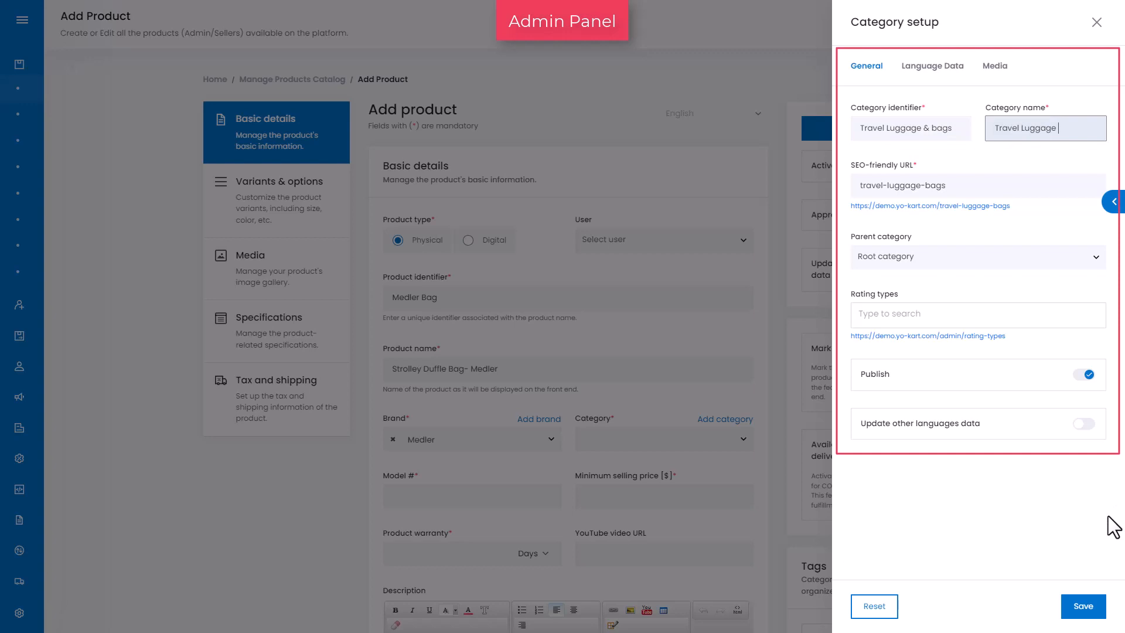
{"action": "type", "text": "& Bags"}
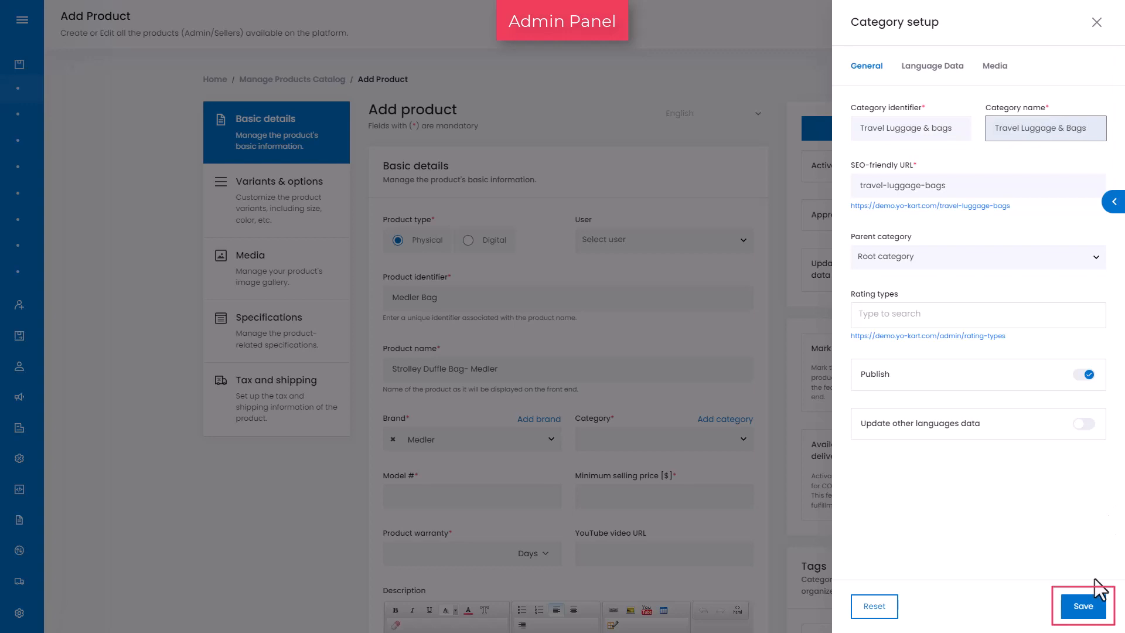
{"action": "left_click", "coordinate": [1083, 610]}
{"action": "left_click", "coordinate": [1097, 23]}
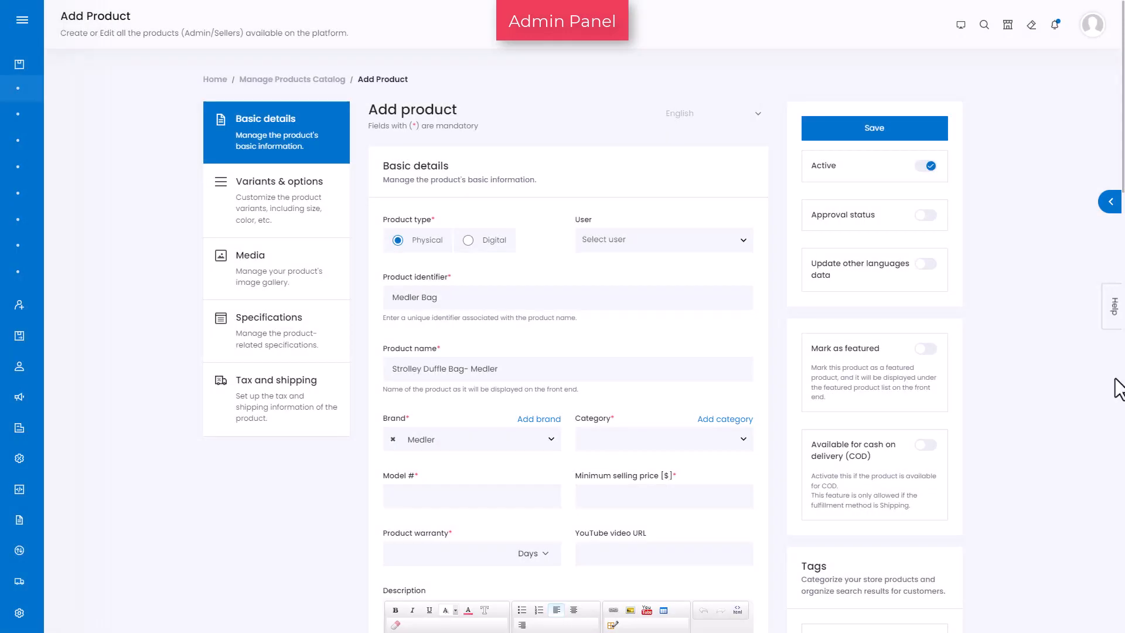
Select Travel Luggage & Bags as the category and set the model number to Duffel
{"action": "left_click", "coordinate": [608, 448]}
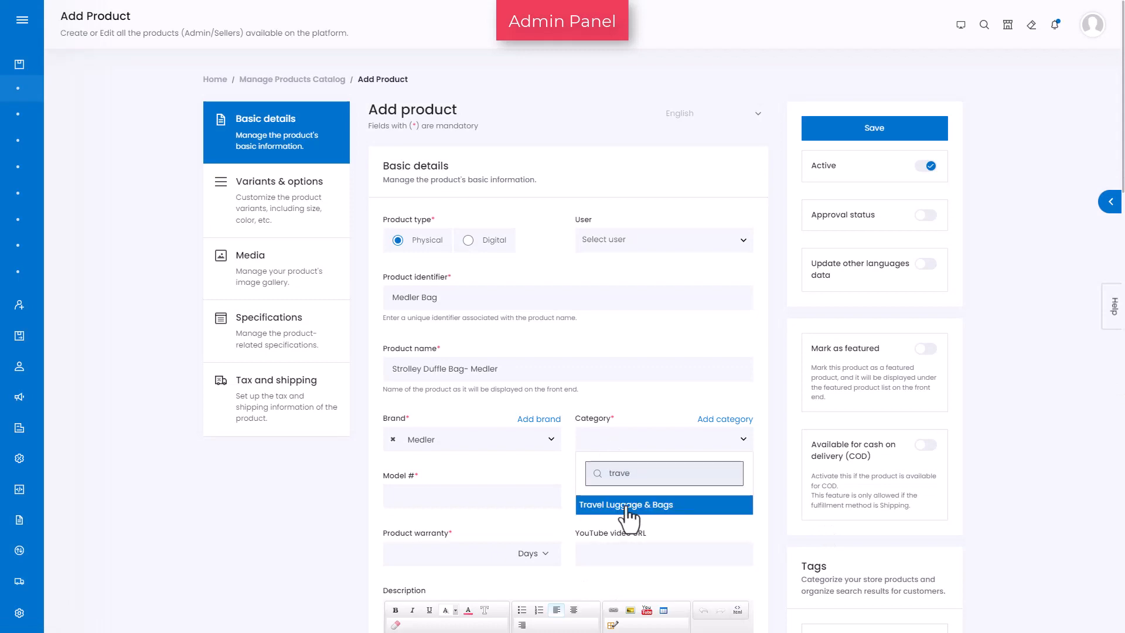
{"action": "left_click", "coordinate": [628, 503]}
{"action": "scroll", "coordinate": [1108, 527], "scroll_direction": "down", "scroll_amount": 2}
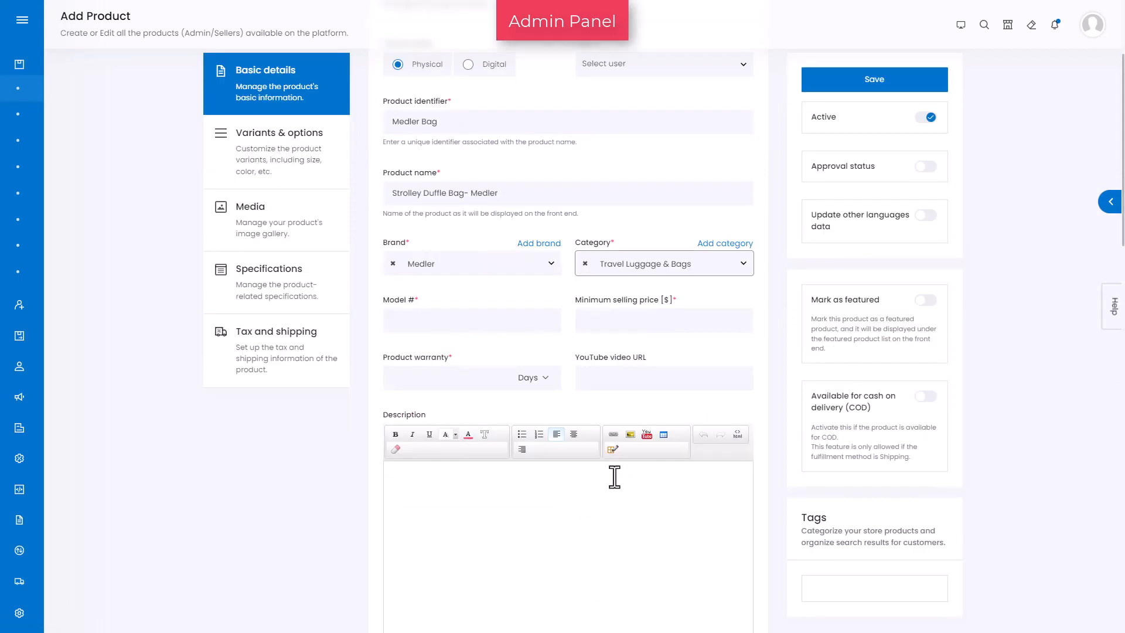
{"action": "left_click", "coordinate": [421, 327]}
{"action": "type", "text": "Duffel"}
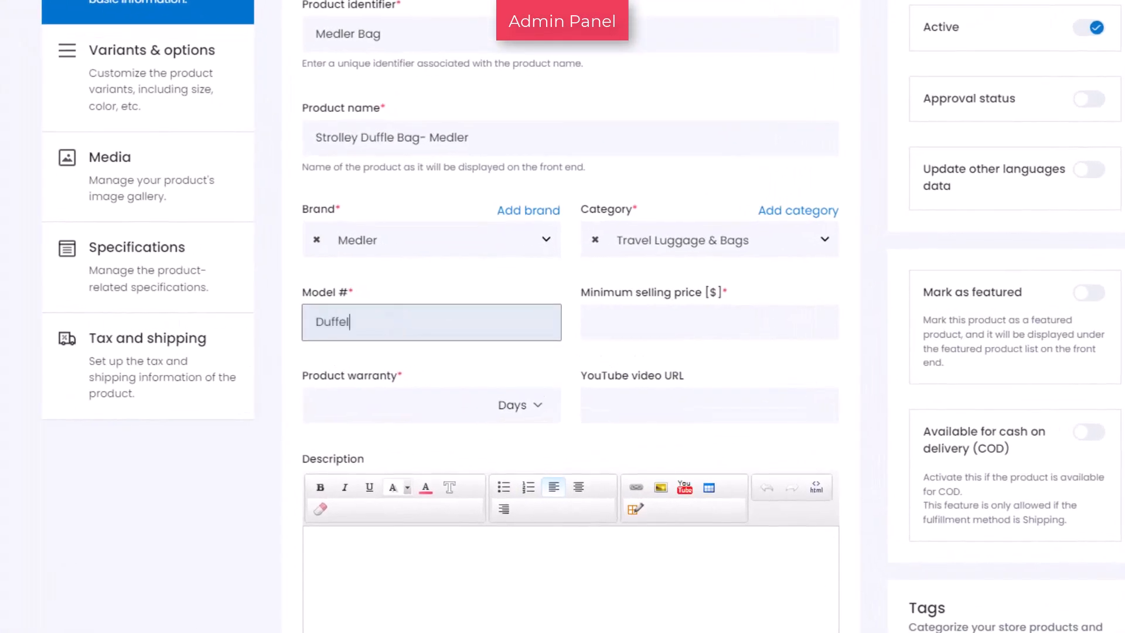
{"action": "type", "text": "_Epoch_Navy"}
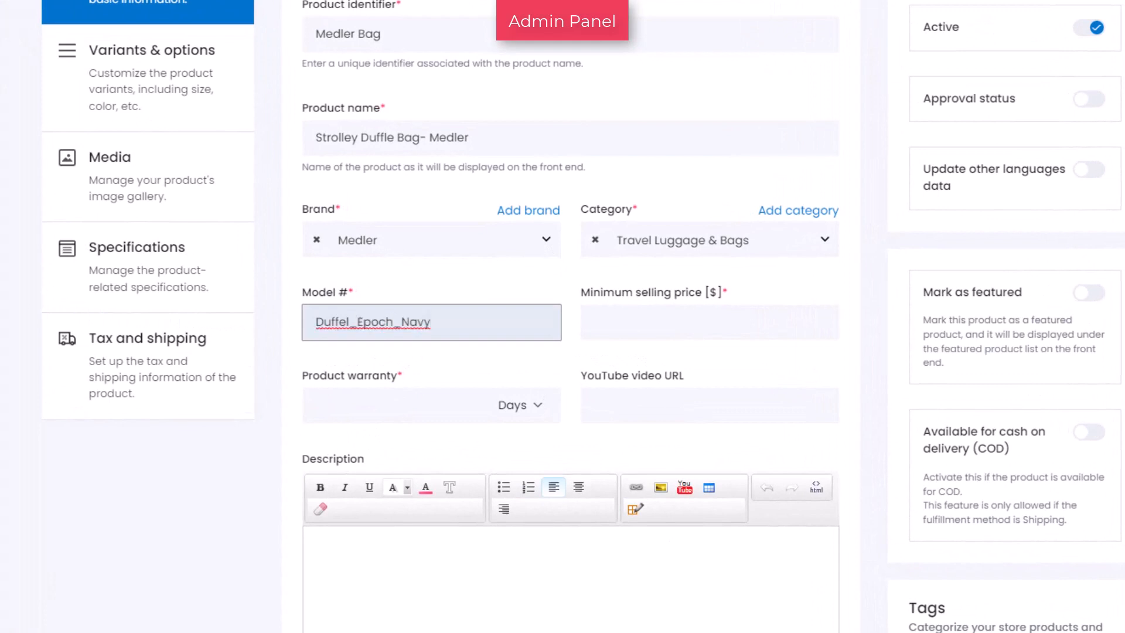
{"action": "type", "text": "0021"}
Complete the model number as Duffel_Epoch_Navy0021 and set the minimum selling price to 100
{"action": "left_click", "coordinate": [698, 326]}
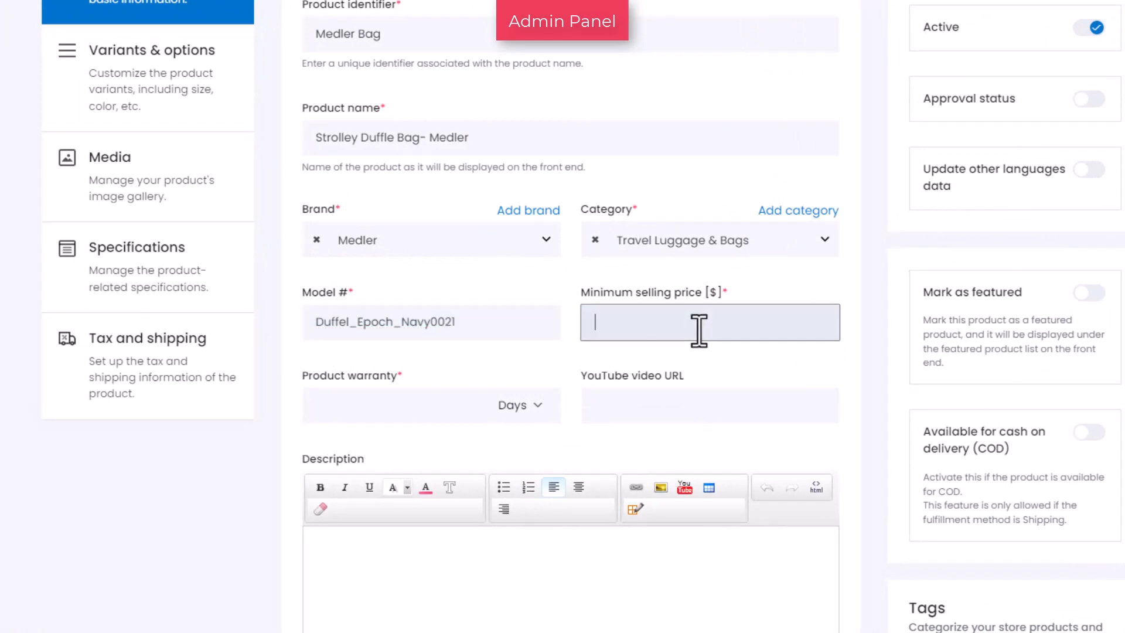
{"action": "type", "text": "100"}
Set the product warranty to 45 days and paste the product's YouTube video URL
{"action": "left_click", "coordinate": [542, 417]}
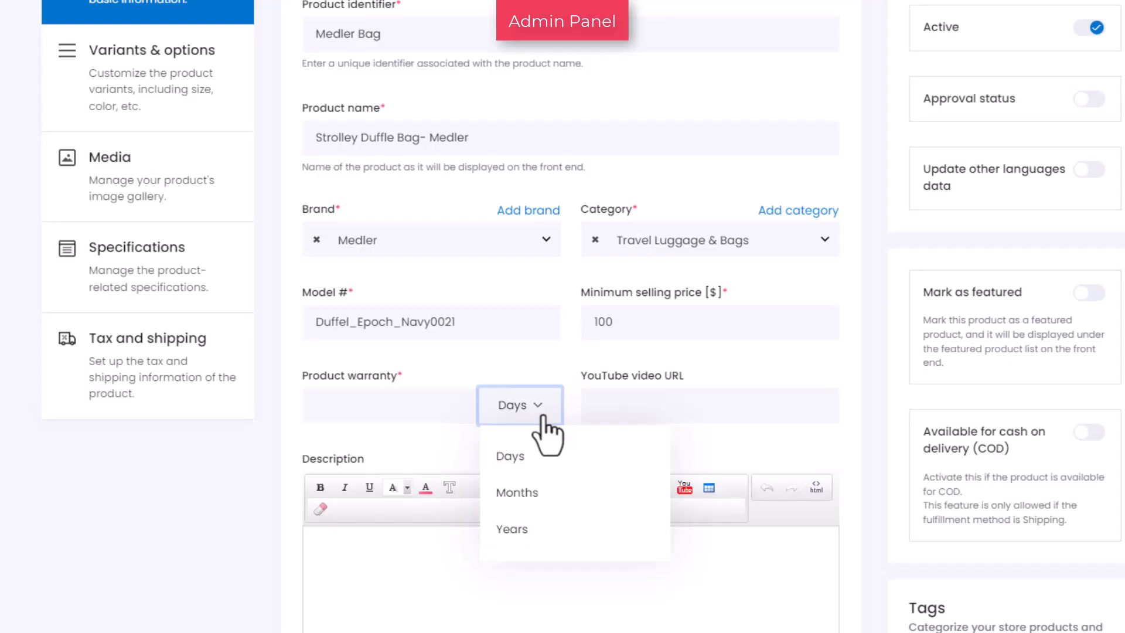
{"action": "left_click", "coordinate": [396, 416]}
{"action": "type", "text": "45"}
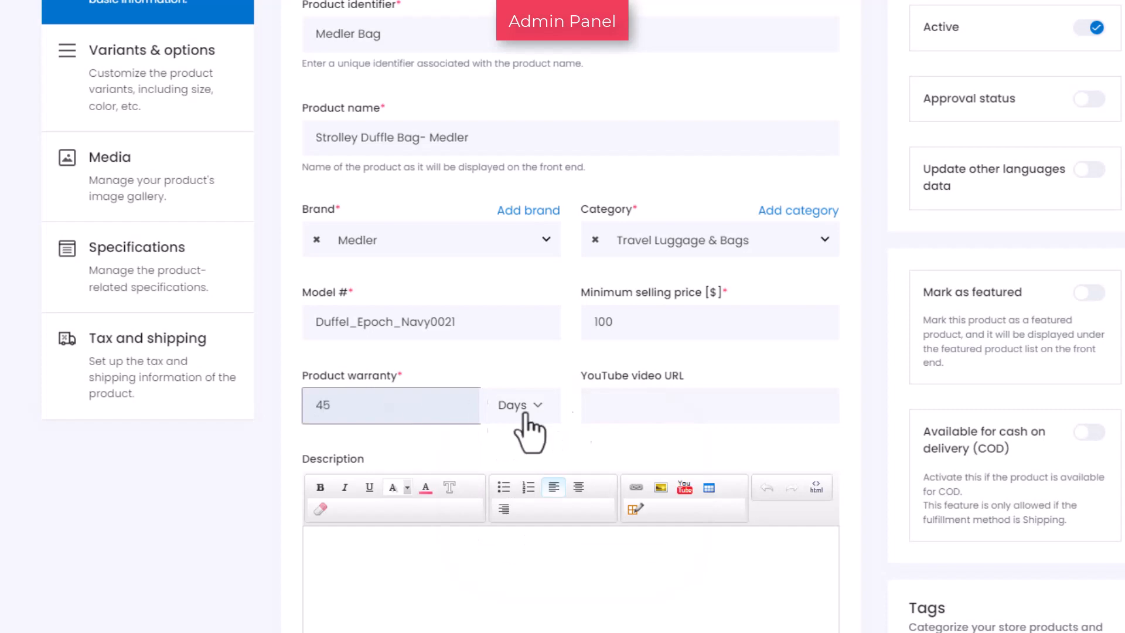
{"action": "left_click", "coordinate": [628, 412]}
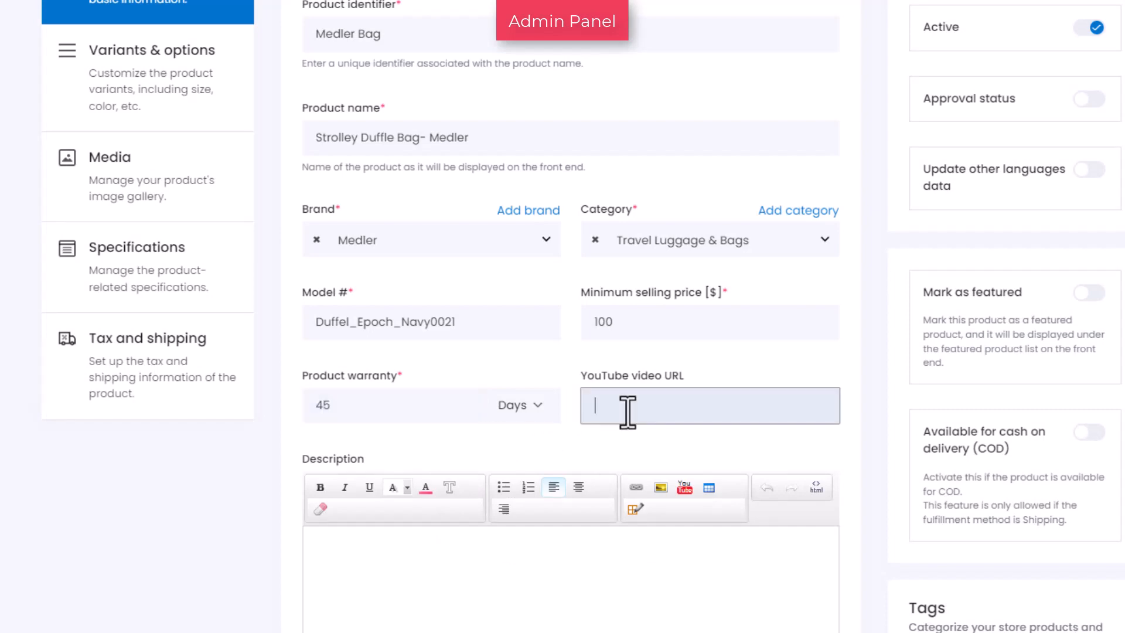
{"action": "type", "text": "https://www.youtube.com/watch?v=1BFW86Kya-Q"}
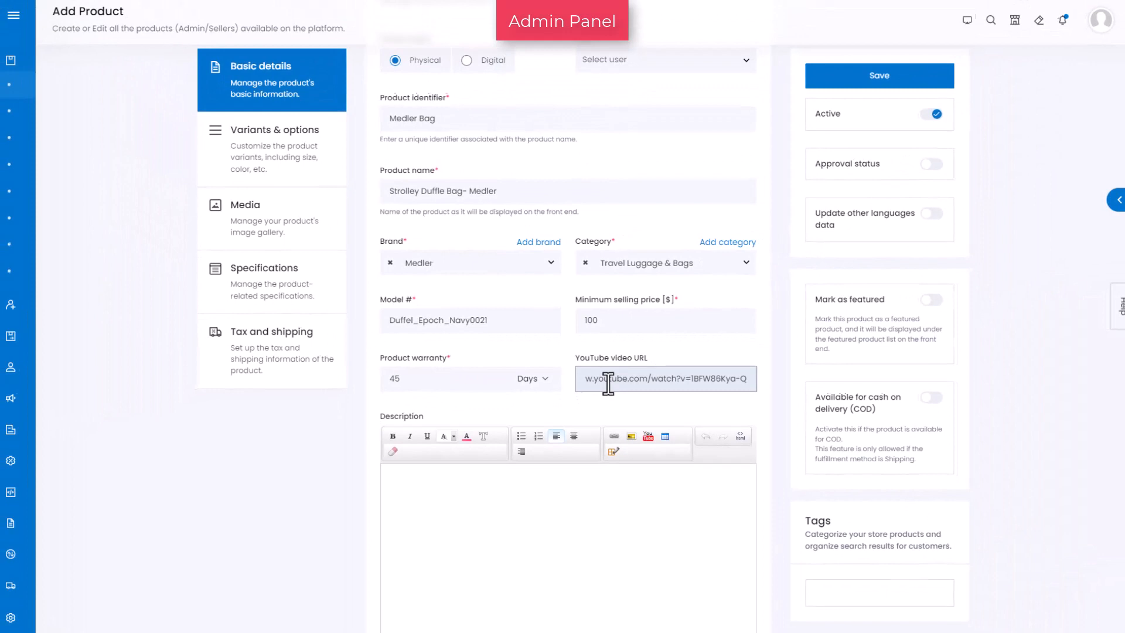
In Variants & options, add the Select Color option with the values Grey and Yellow
{"action": "scroll", "coordinate": [733, 495], "scroll_direction": "down", "scroll_amount": 4}
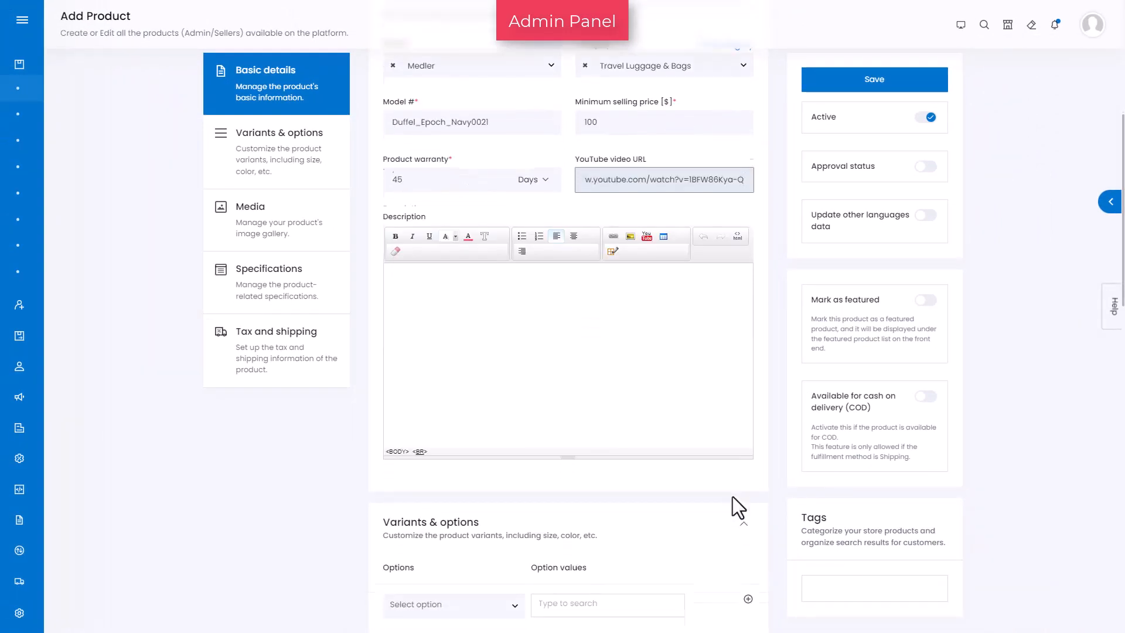
{"action": "scroll", "coordinate": [733, 497], "scroll_direction": "down", "scroll_amount": 1}
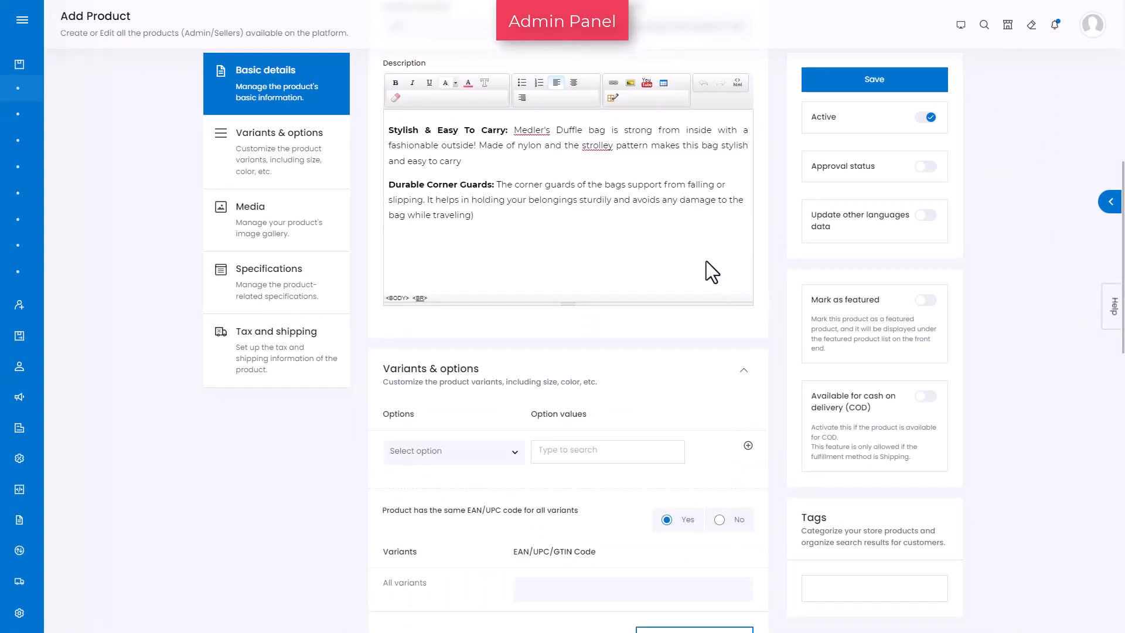
{"action": "left_click", "coordinate": [251, 180]}
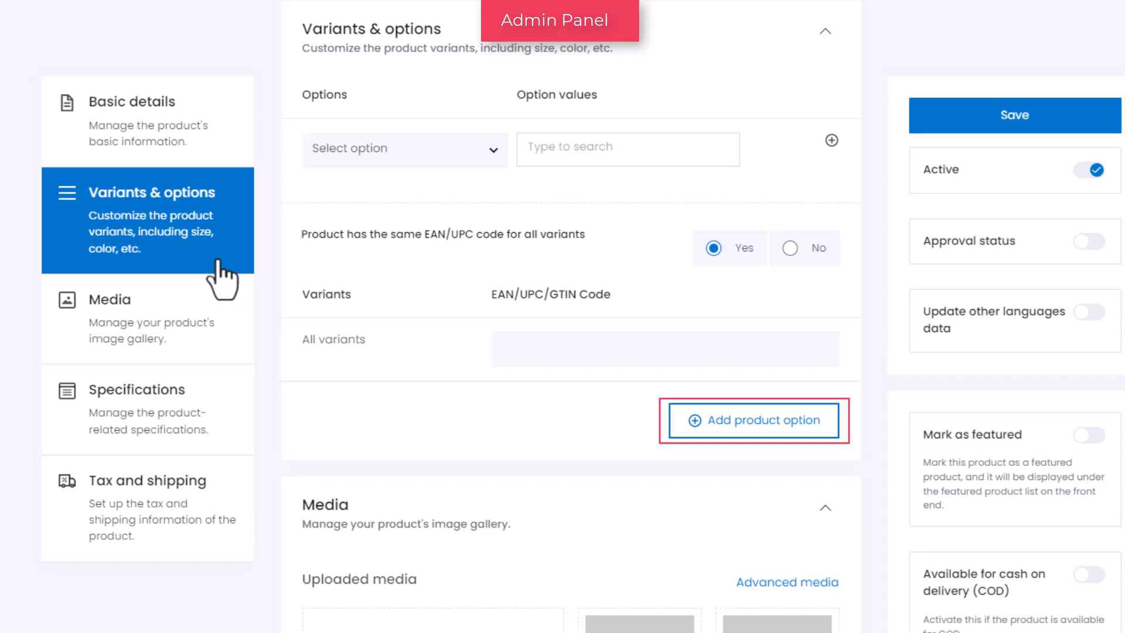
{"action": "left_click", "coordinate": [495, 154]}
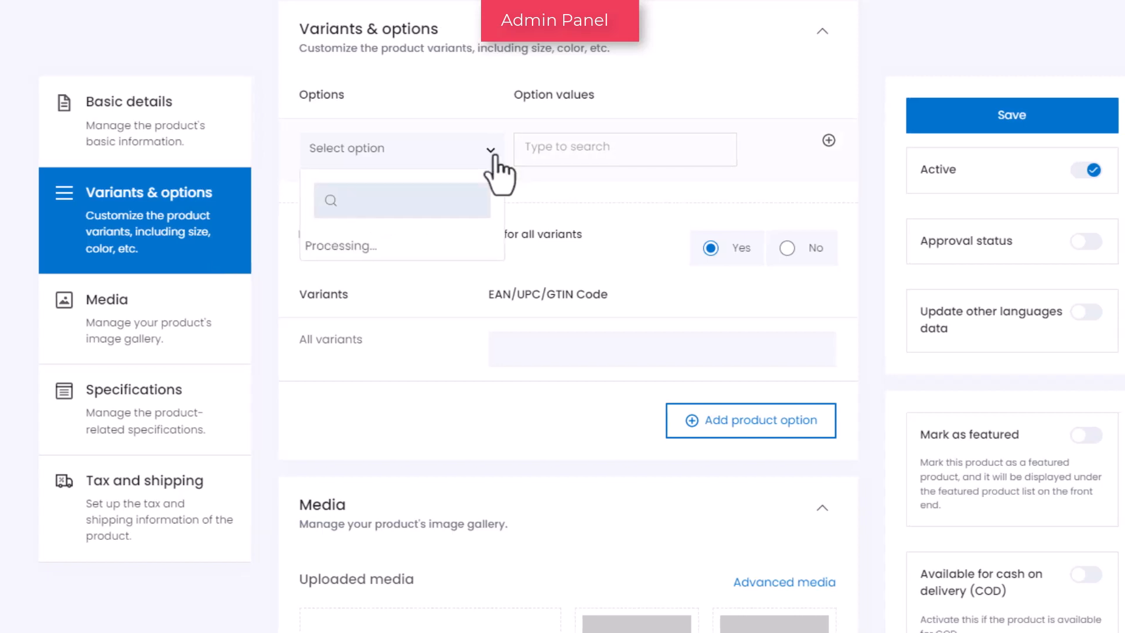
{"action": "type", "text": "color"}
{"action": "scroll", "coordinate": [463, 281], "scroll_direction": "down", "scroll_amount": 2}
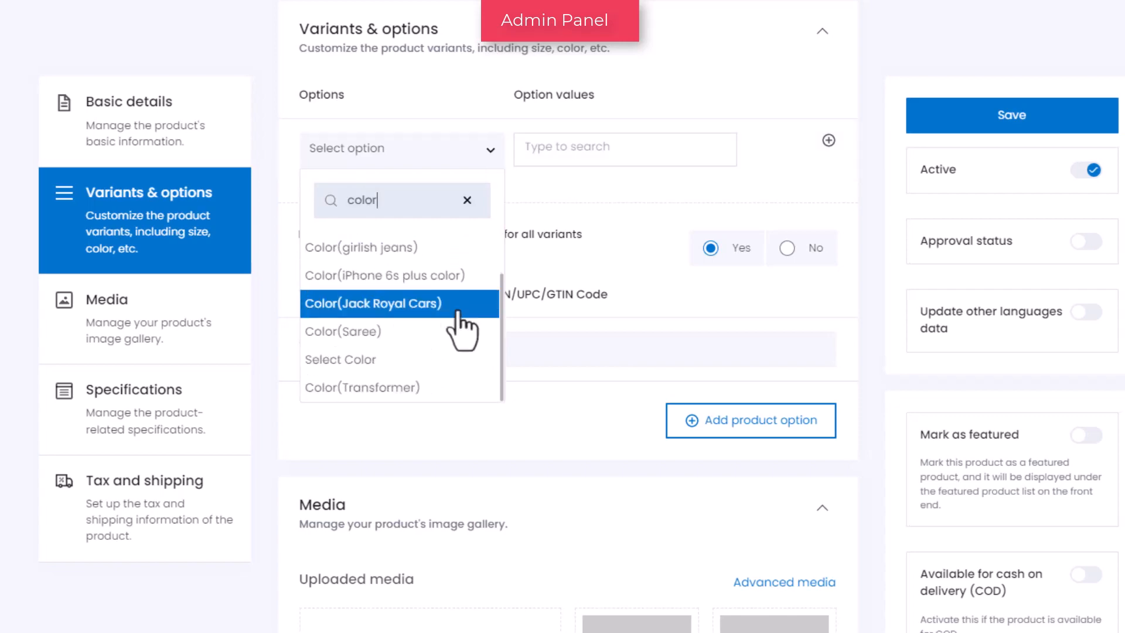
{"action": "left_click", "coordinate": [464, 325]}
{"action": "left_click", "coordinate": [668, 463]}
{"action": "type", "text": "grey"}
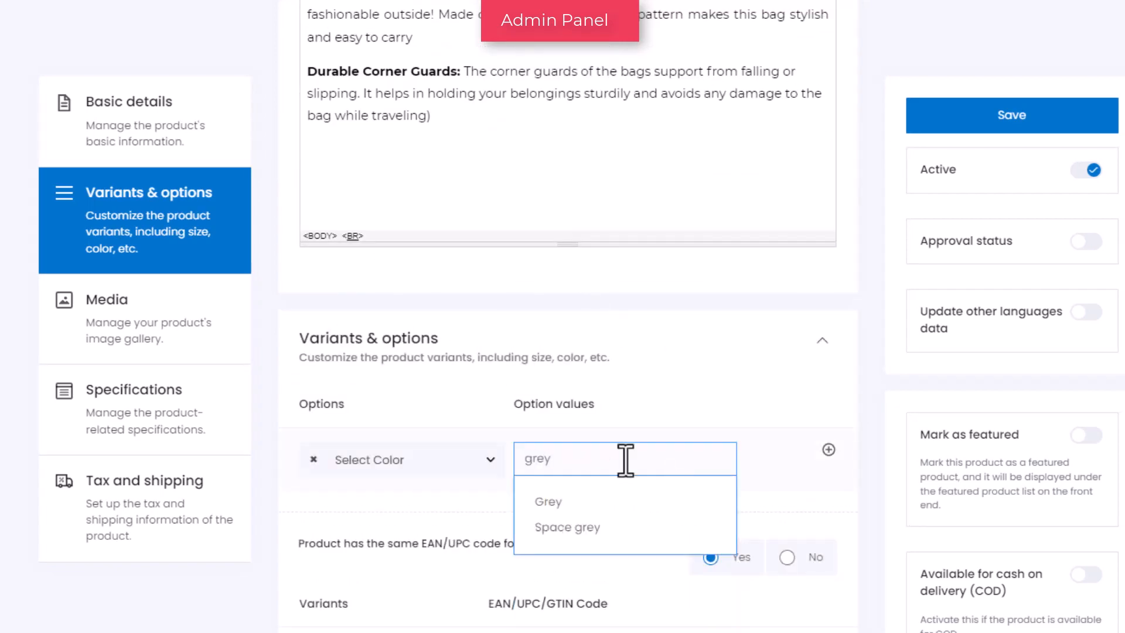
{"action": "left_click", "coordinate": [609, 496]}
{"action": "type", "text": "yel"}
{"action": "left_click", "coordinate": [533, 501]}
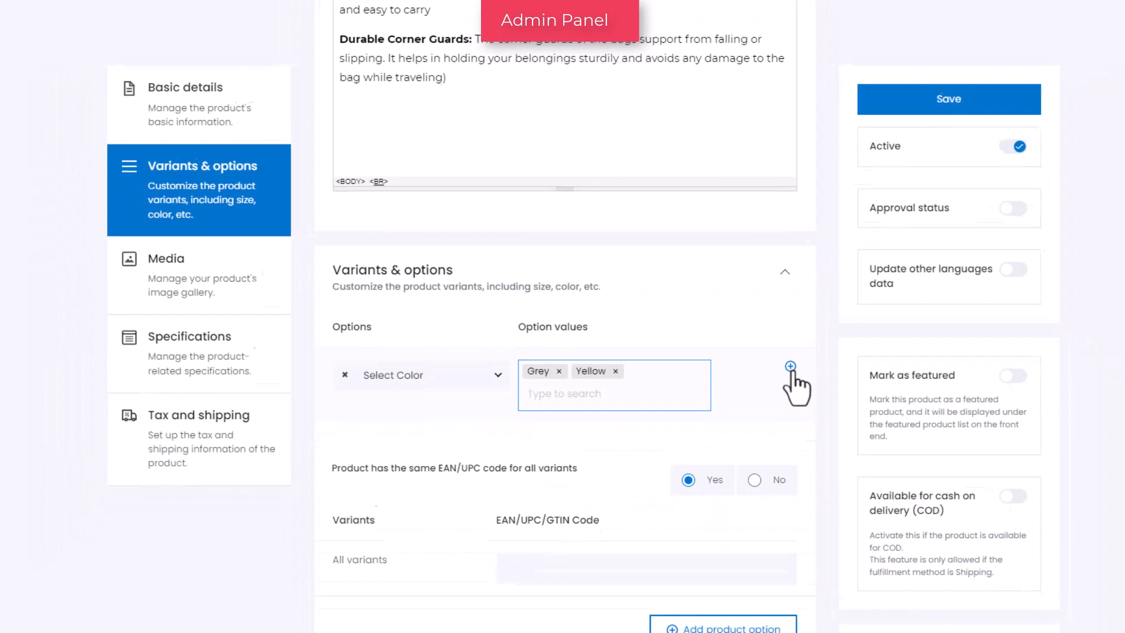
Add a second product option, Size(), with the values 35 and 39
{"action": "left_click", "coordinate": [790, 366]}
{"action": "left_click", "coordinate": [507, 472]}
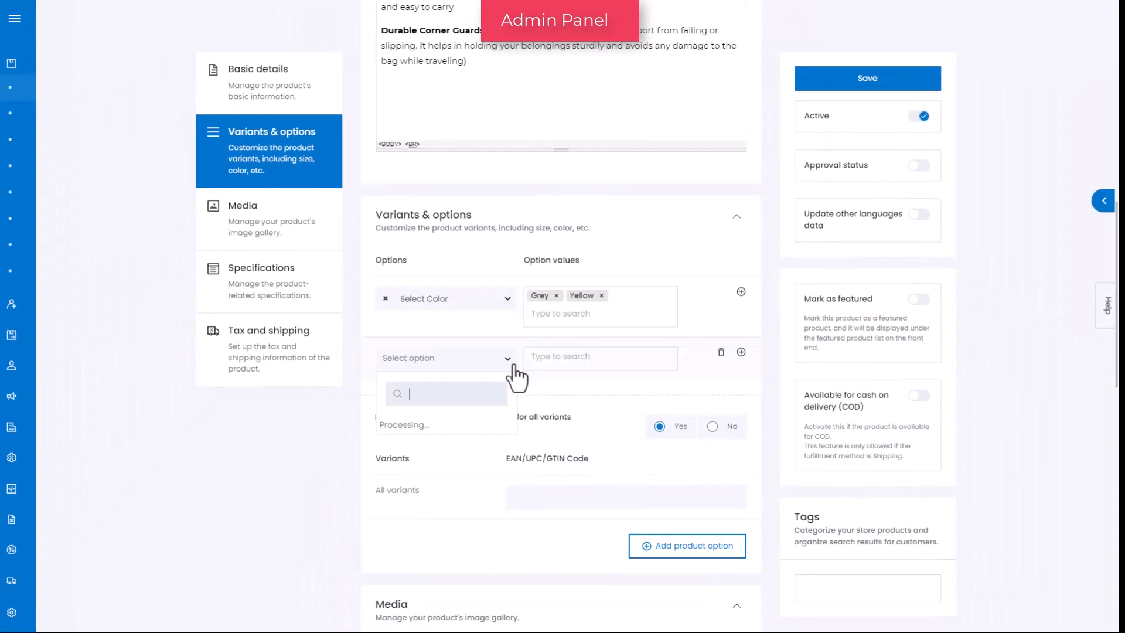
{"action": "type", "text": "size"}
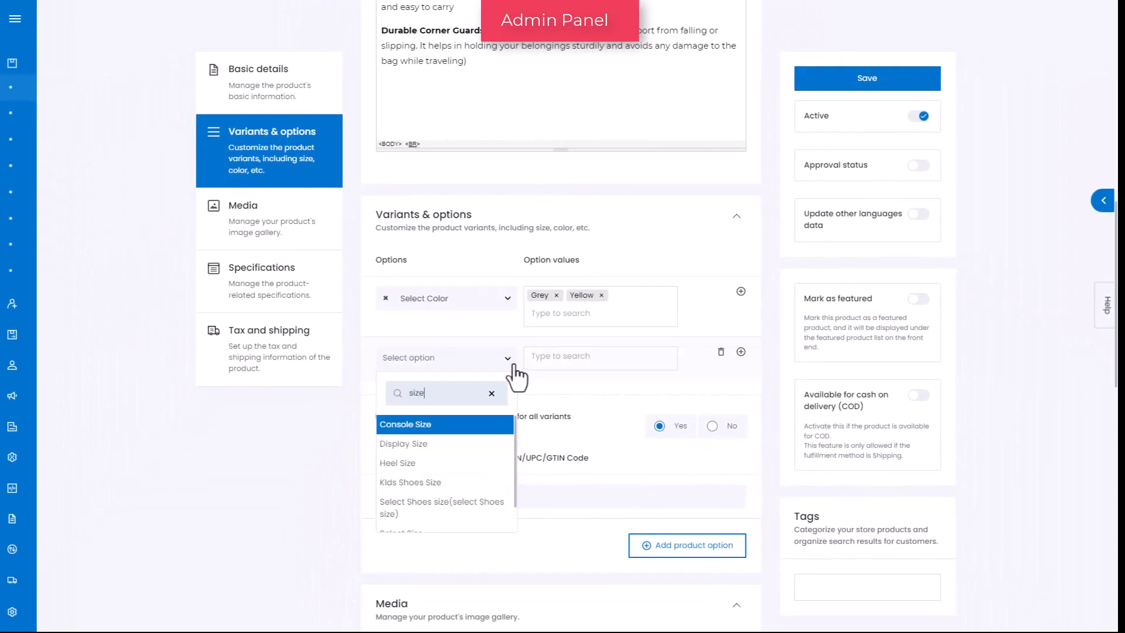
{"action": "scroll", "coordinate": [495, 463], "scroll_direction": "down", "scroll_amount": 3}
{"action": "left_click", "coordinate": [496, 467]}
{"action": "left_click", "coordinate": [557, 304]}
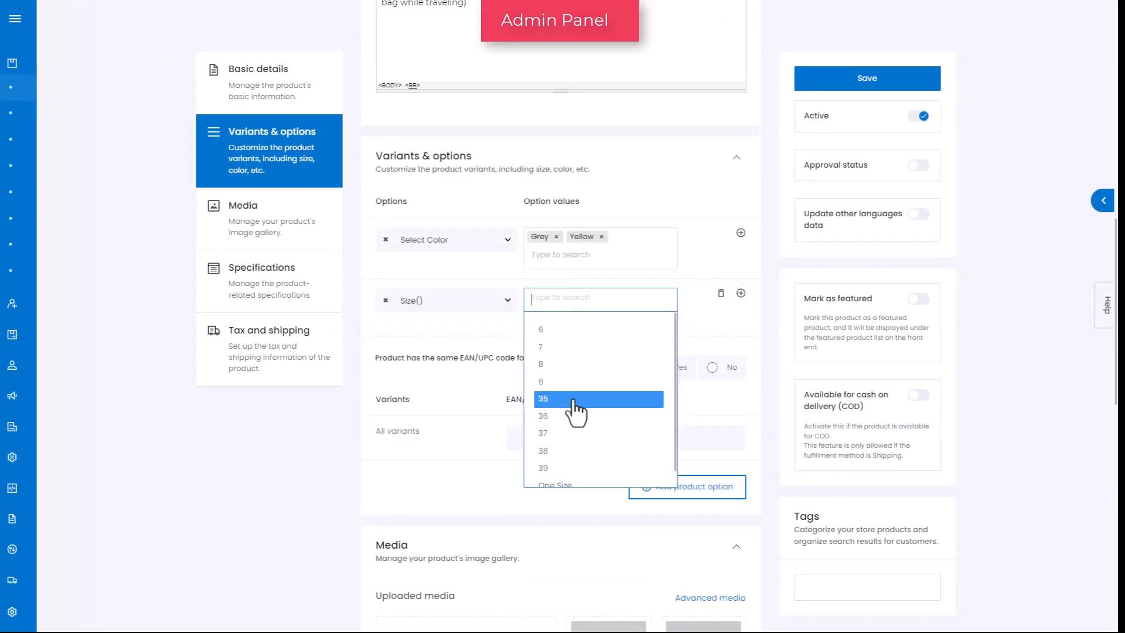
{"action": "left_click", "coordinate": [575, 399]}
{"action": "left_click", "coordinate": [582, 451]}
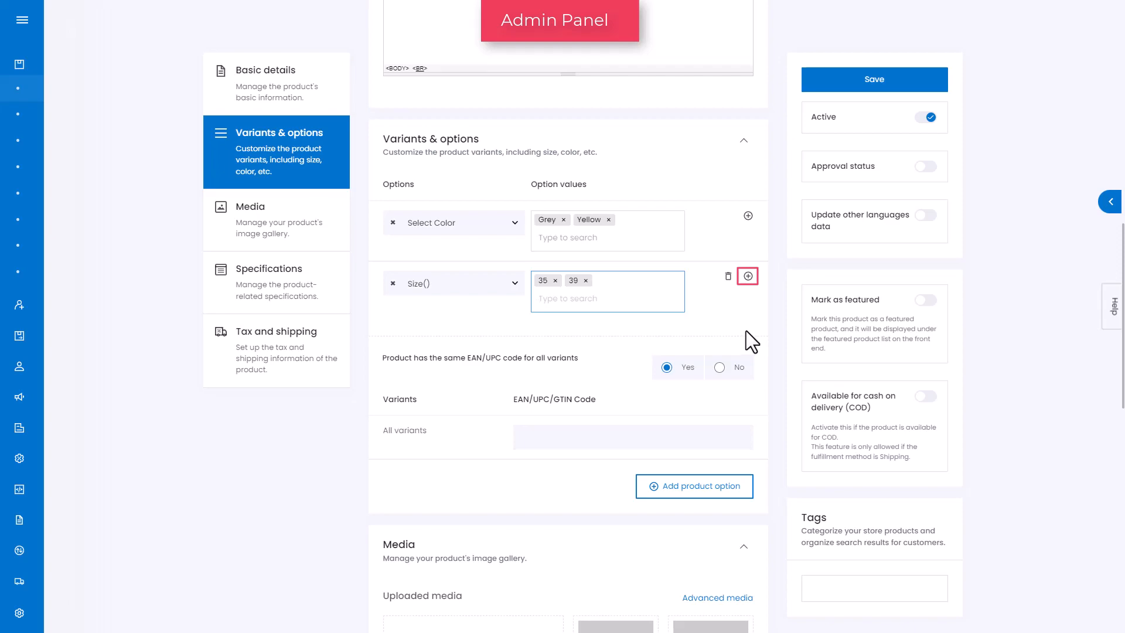
{"action": "scroll", "coordinate": [746, 331], "scroll_direction": "down", "scroll_amount": 1}
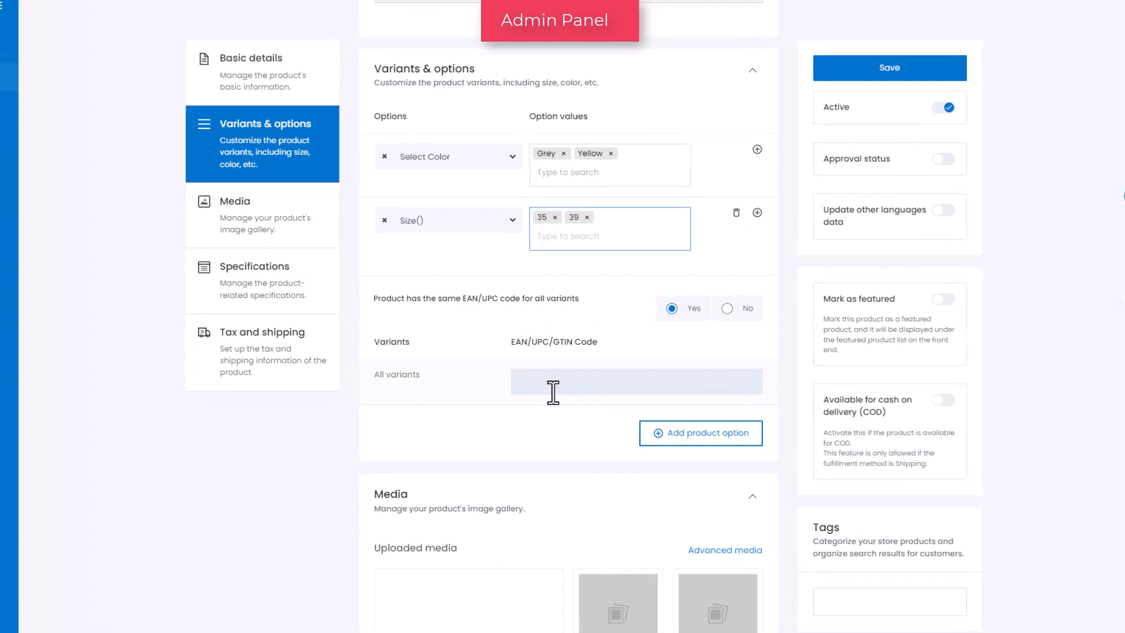
{"action": "left_click", "coordinate": [558, 390]}
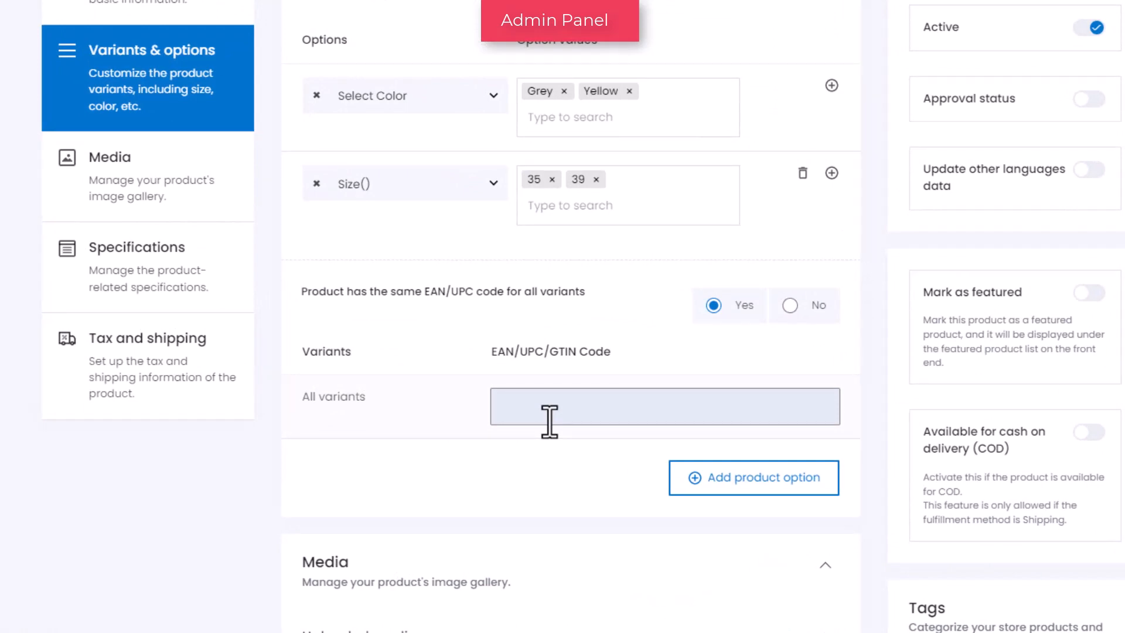
{"action": "type", "text": "B08MWD4DAW"}
{"action": "left_click_drag", "start_coordinate": [612, 406], "coordinate": [474, 404]}
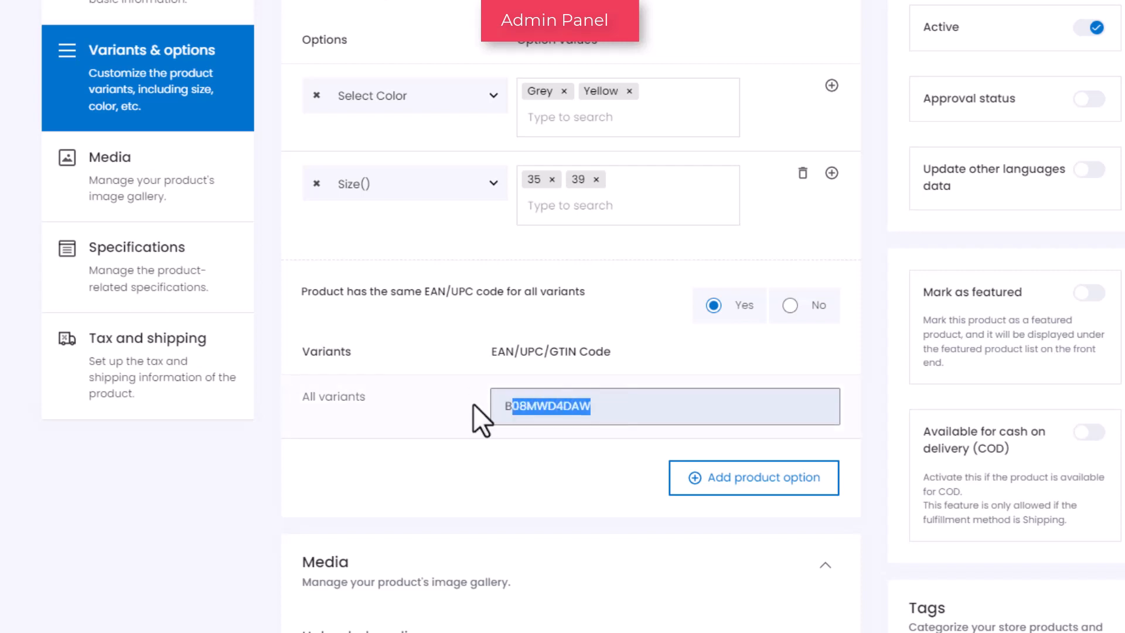
{"action": "key", "text": "BackSpace"}
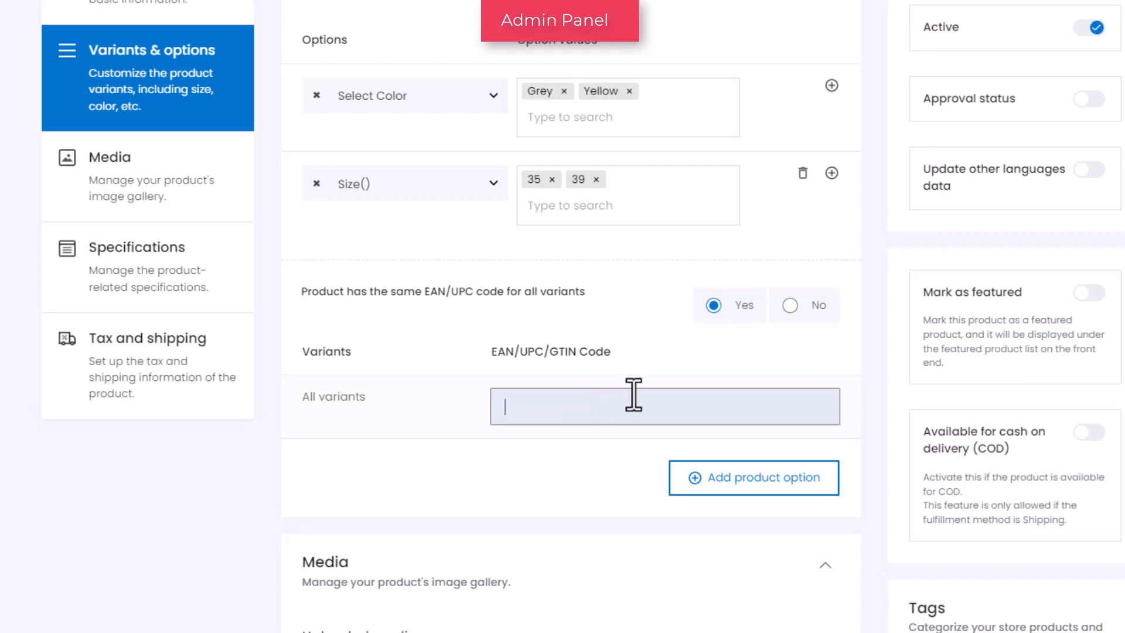
Give each variant its own EAN code: B08MWD4DAW, B09MWD4D4W, B10MWD4D4W and B11MWD4D4W in order
{"action": "left_click", "coordinate": [796, 312]}
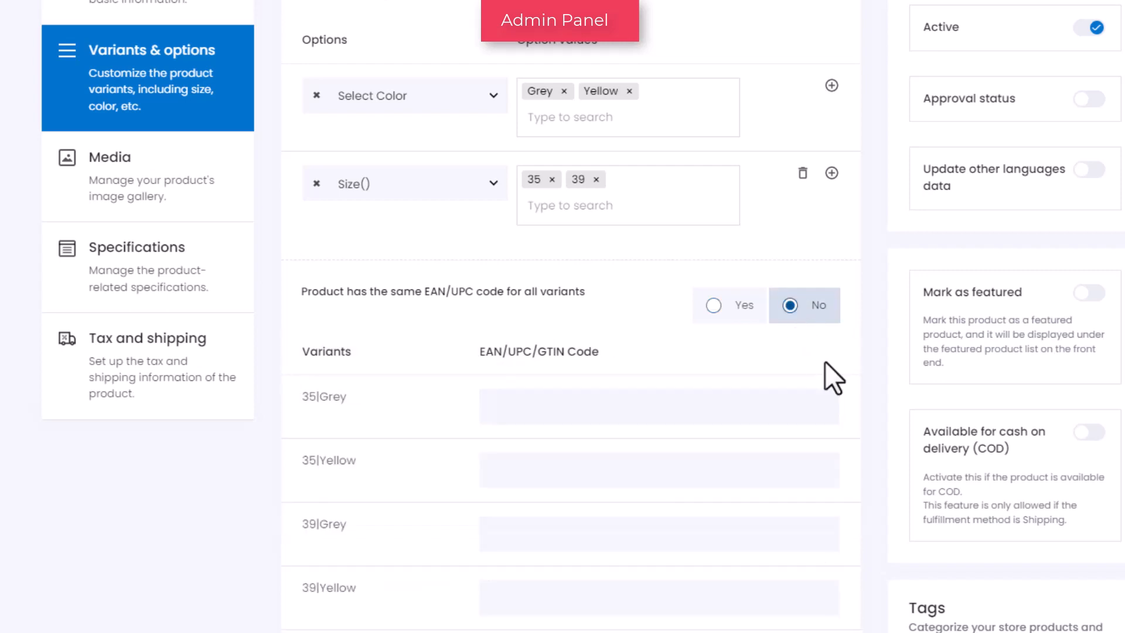
{"action": "scroll", "coordinate": [826, 377], "scroll_direction": "down", "scroll_amount": 3}
{"action": "left_click", "coordinate": [548, 253]}
{"action": "type", "text": "B08MWD4DAW"}
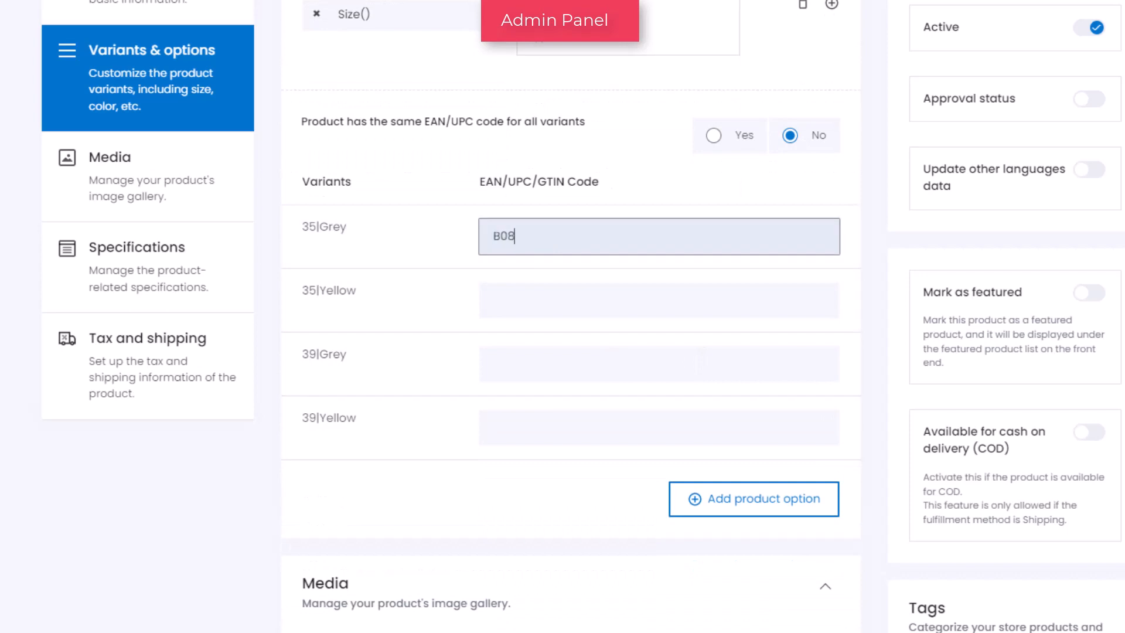
{"action": "key", "text": "Tab"}
{"action": "type", "text": "B09MWD4D4W"}
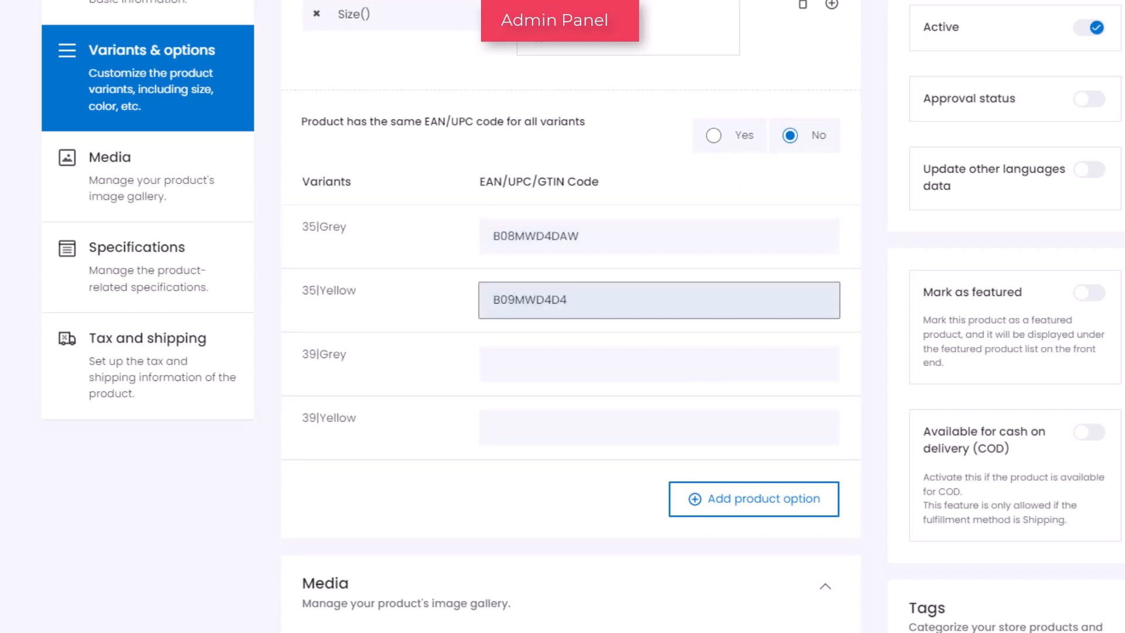
{"action": "key", "text": "Tab"}
{"action": "type", "text": "B10MWD4D4W"}
{"action": "key", "text": "Tab"}
{"action": "type", "text": "B11MWD4D4W"}
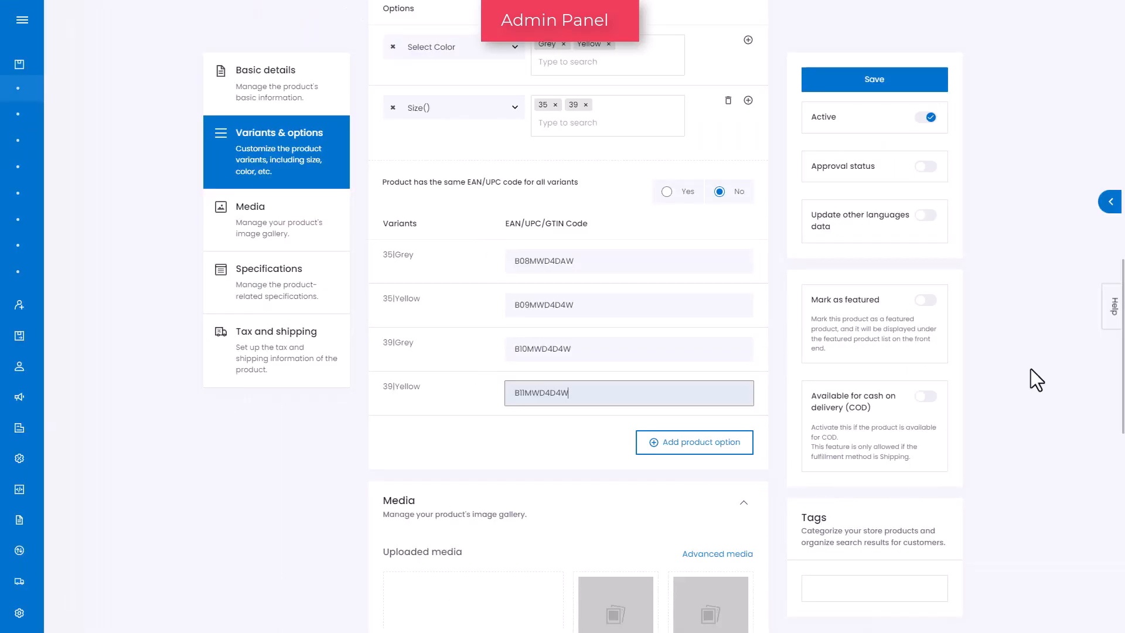
Upload the first two bag images, 71JhhTL+4RL._SX679_ and 71qrceSSQDL._SX679_, to the media gallery, applying each crop
{"action": "left_click", "coordinate": [285, 235]}
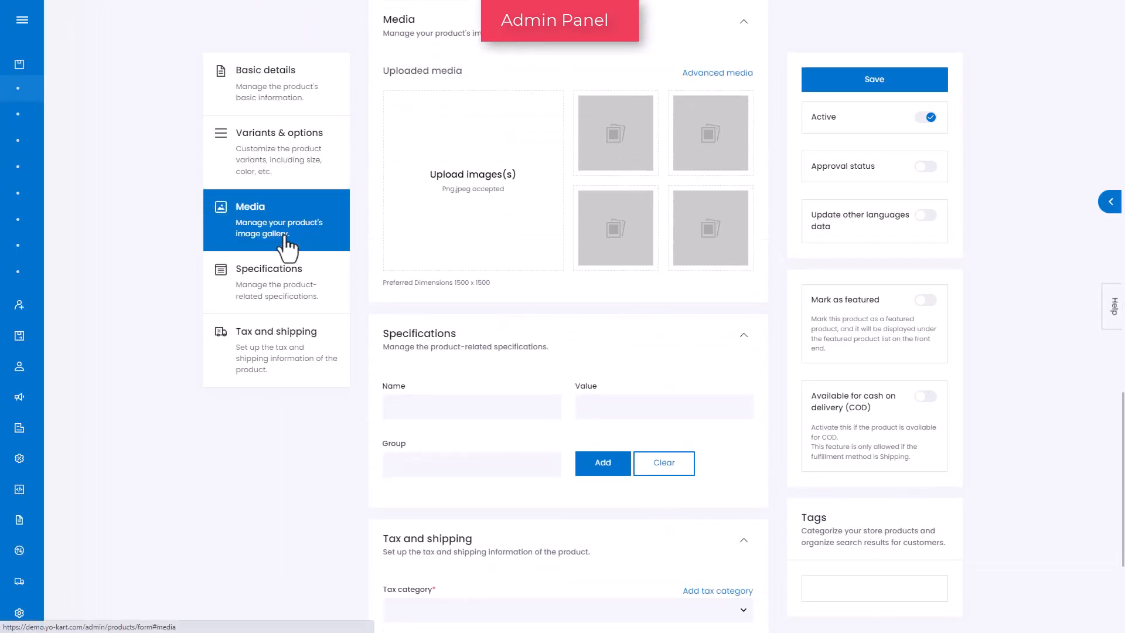
{"action": "left_click", "coordinate": [467, 194]}
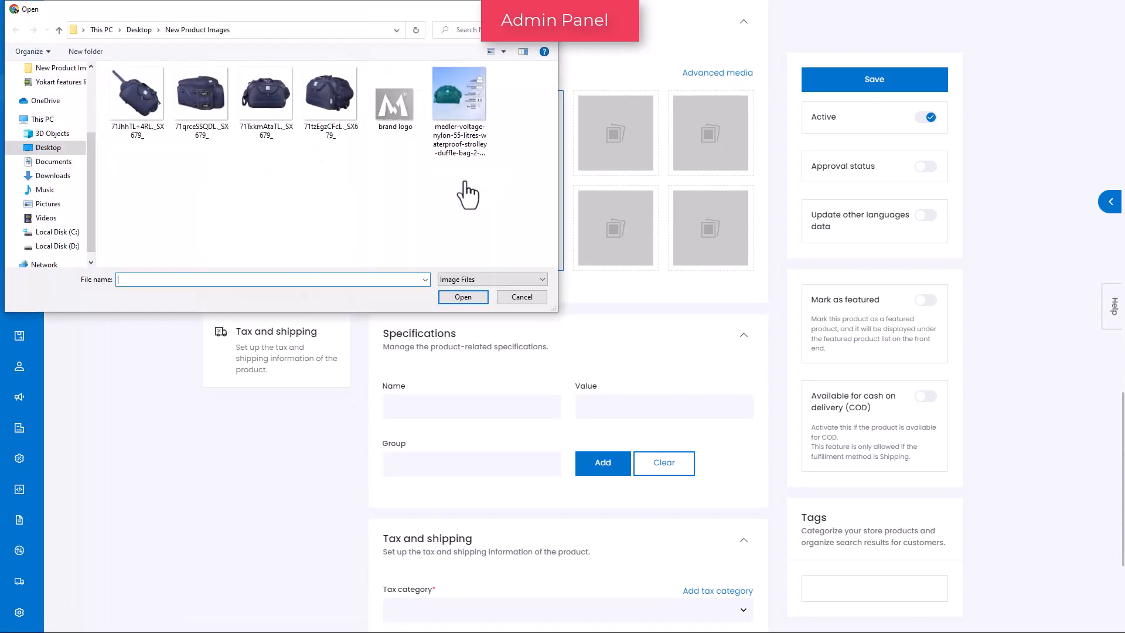
{"action": "left_click", "coordinate": [141, 117]}
{"action": "left_click", "coordinate": [450, 303]}
{"action": "left_click", "coordinate": [766, 454]}
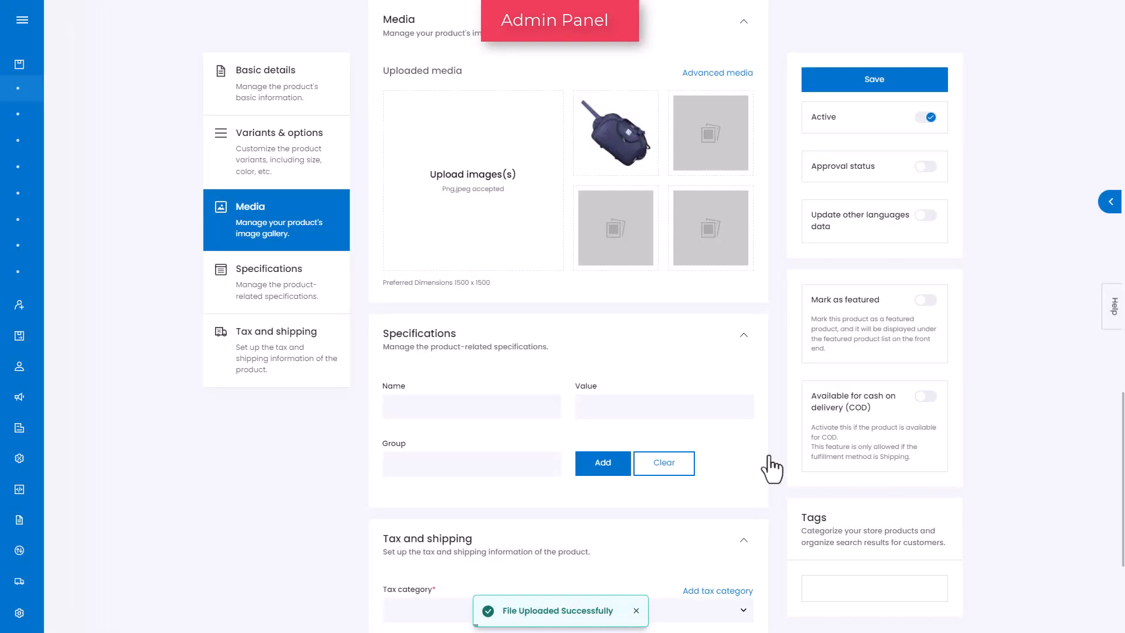
{"action": "left_click", "coordinate": [499, 241]}
{"action": "left_click", "coordinate": [201, 94]}
{"action": "left_click", "coordinate": [463, 297]}
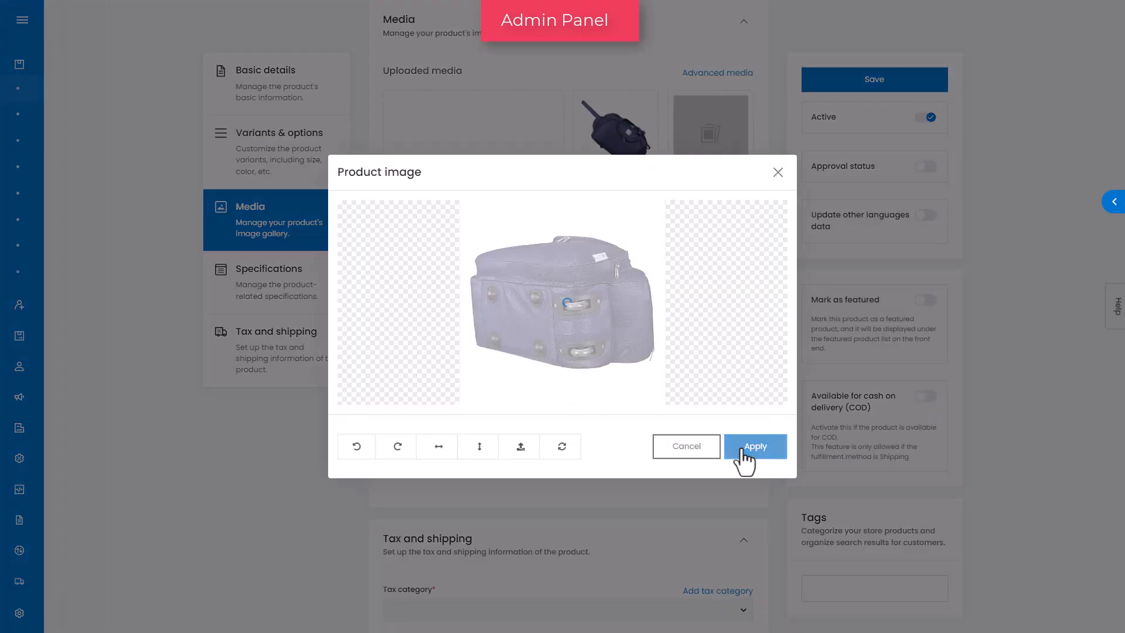
{"action": "left_click", "coordinate": [743, 458]}
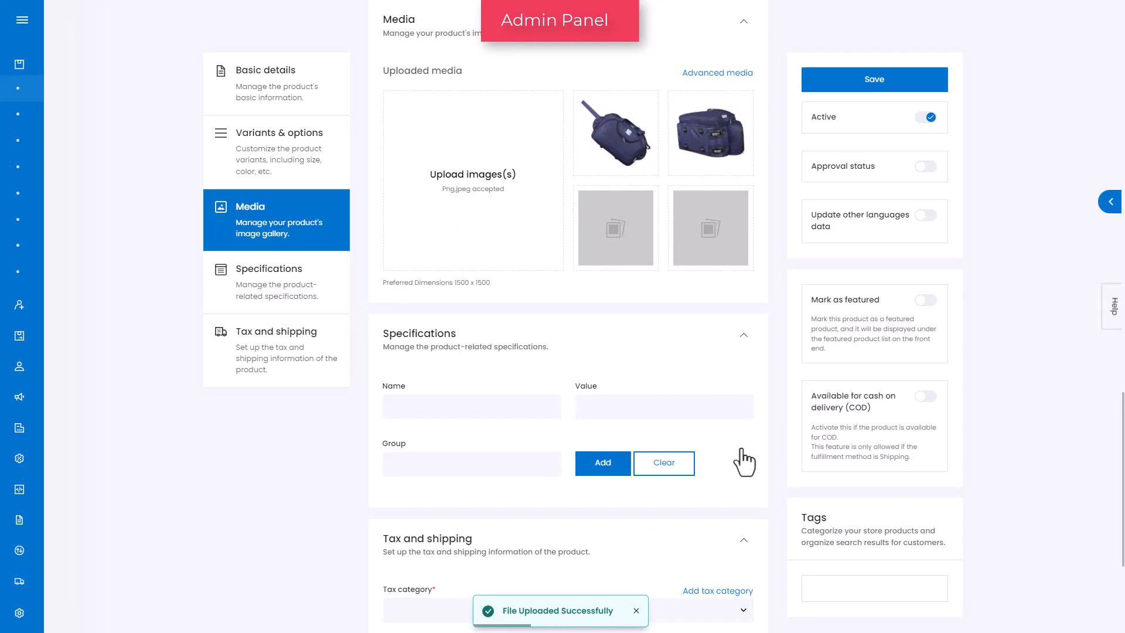
Upload the bag images 71TxkmAtaTL._SX679_ and 71tzEgzCFcL._SX679_ to the media gallery, applying each crop
{"action": "left_click", "coordinate": [476, 208]}
{"action": "left_click", "coordinate": [262, 101]}
{"action": "left_click", "coordinate": [462, 294]}
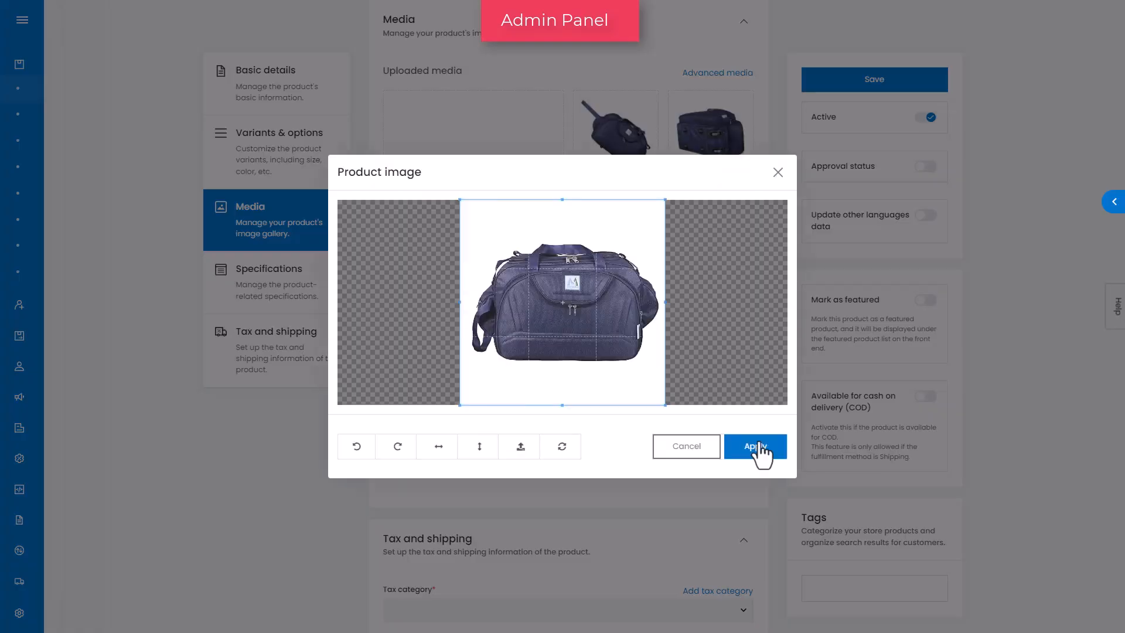
{"action": "left_click", "coordinate": [753, 454]}
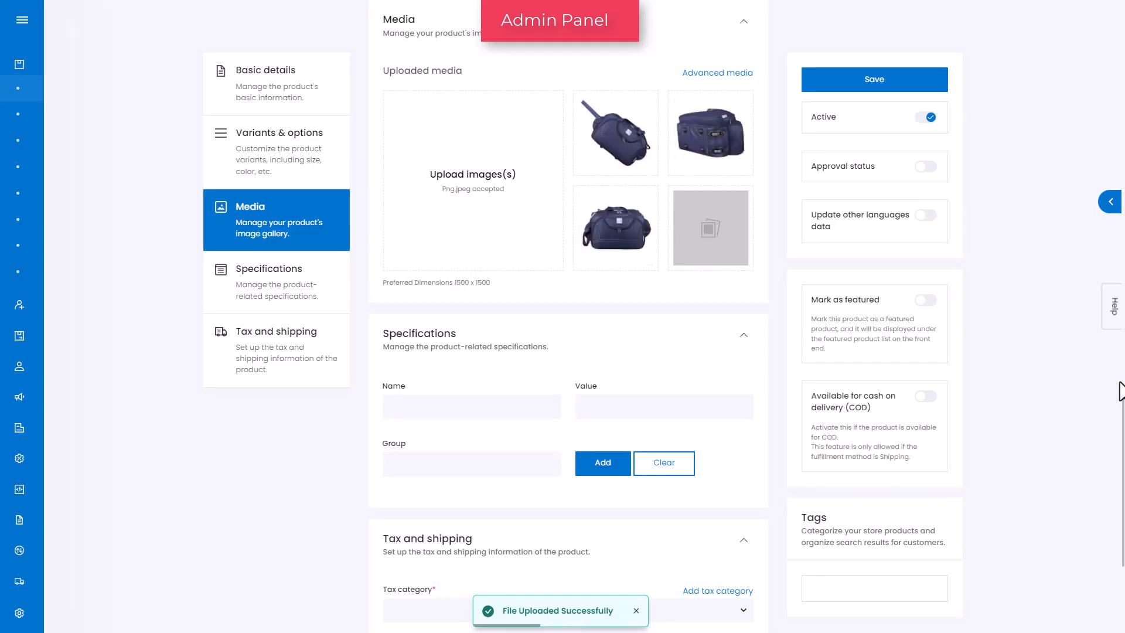
{"action": "left_click", "coordinate": [474, 176]}
{"action": "left_click", "coordinate": [326, 100]}
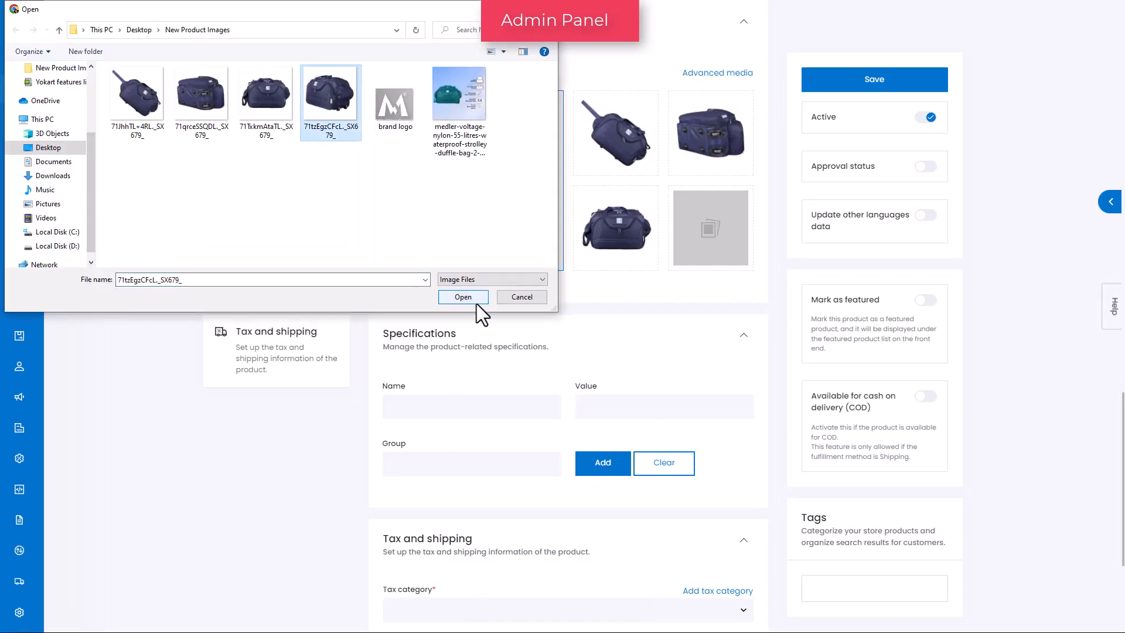
{"action": "left_click", "coordinate": [475, 308]}
{"action": "left_click", "coordinate": [740, 452]}
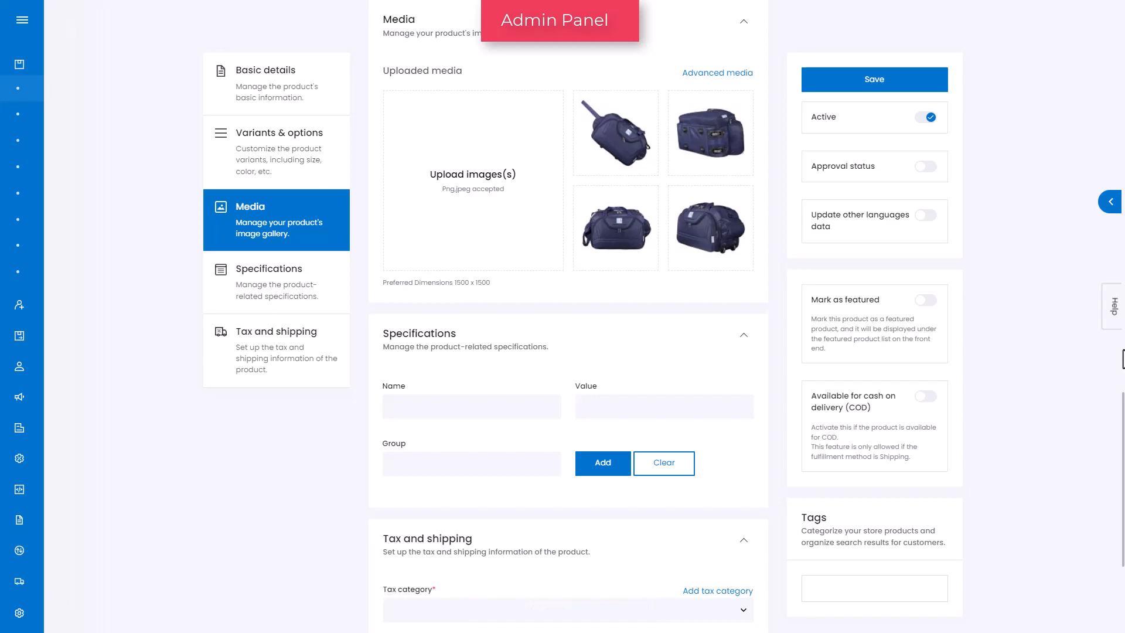
Open the advanced media setup, check the image file type options, and close it
{"action": "left_click", "coordinate": [708, 80]}
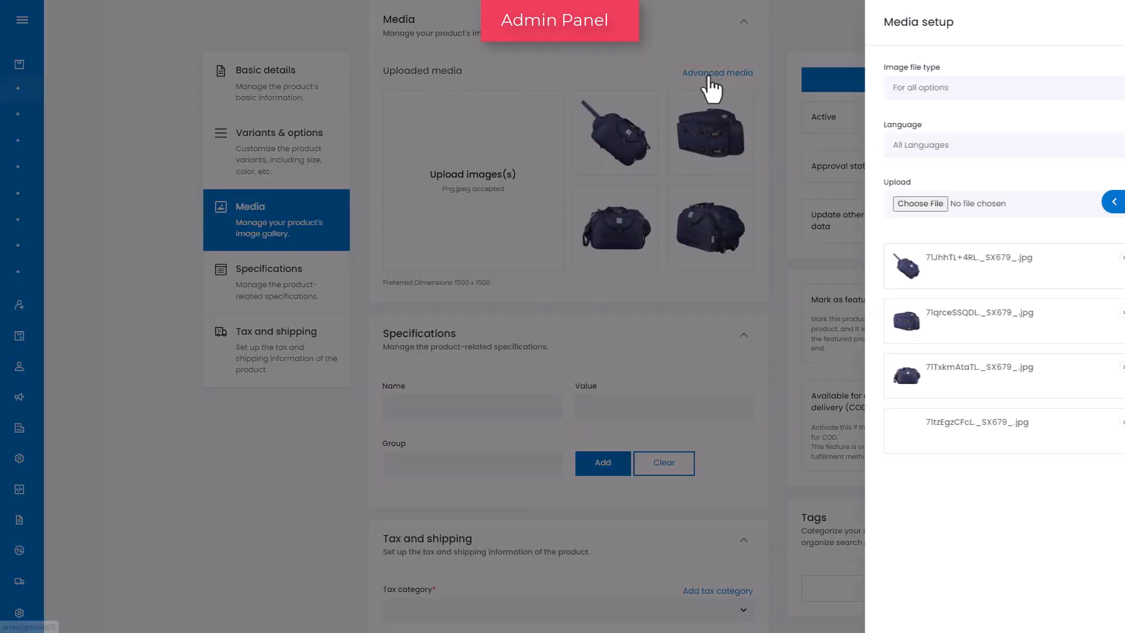
{"action": "left_click", "coordinate": [1096, 88]}
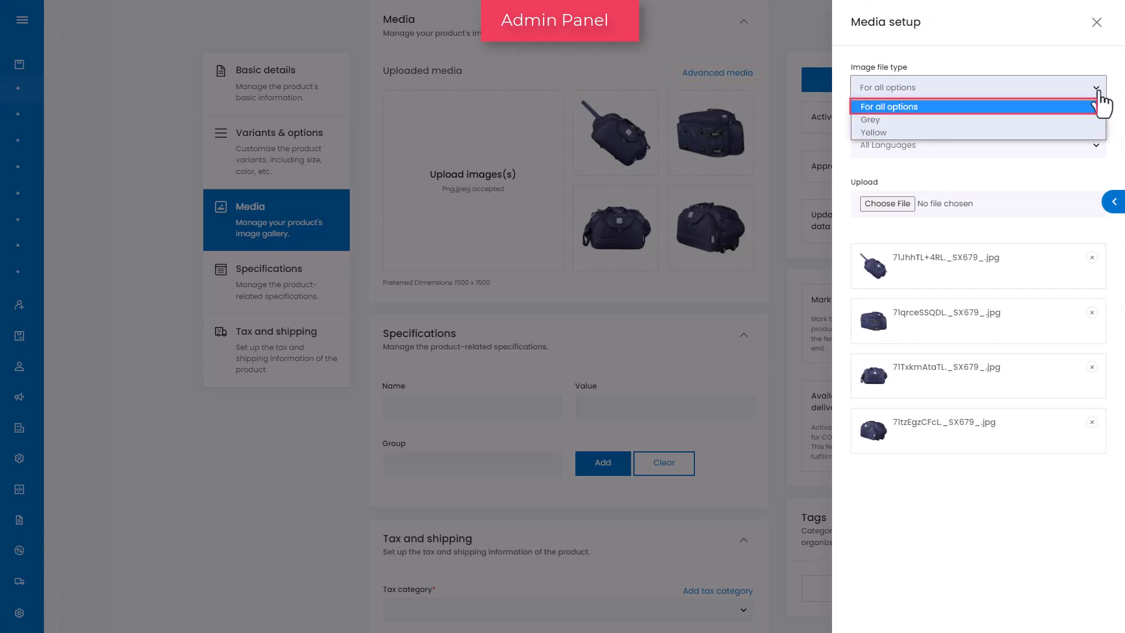
{"action": "left_click", "coordinate": [1101, 107]}
{"action": "left_click", "coordinate": [1096, 22]}
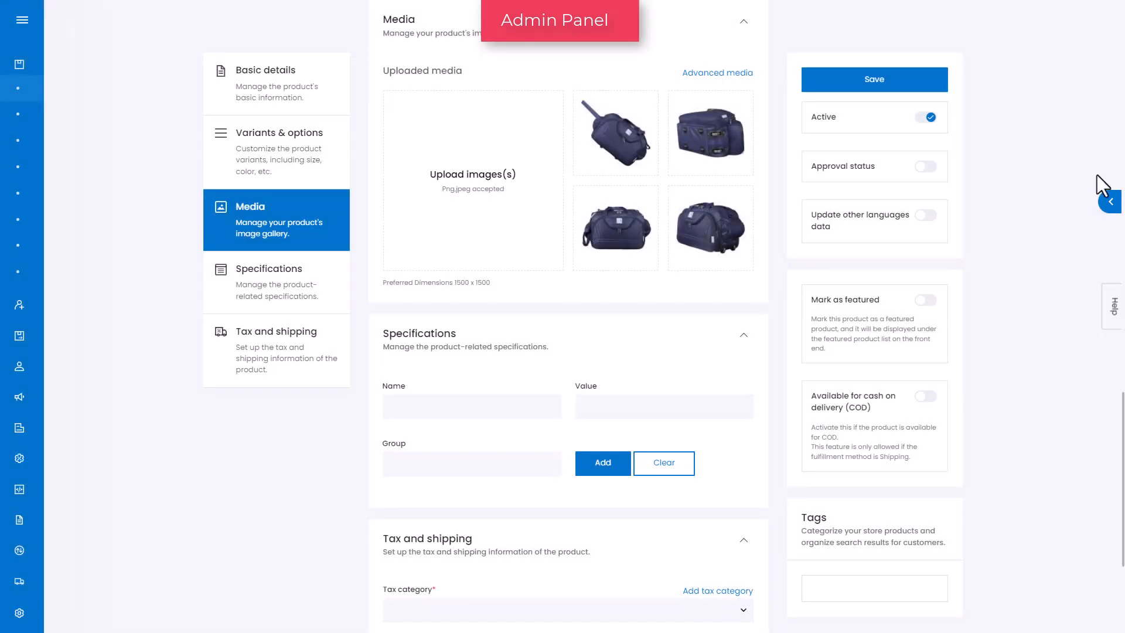
Add a specification named Item Dimensions LXWXH with value 56 X 28 X 33 Centimeters in group Dimensions
{"action": "left_click", "coordinate": [286, 303]}
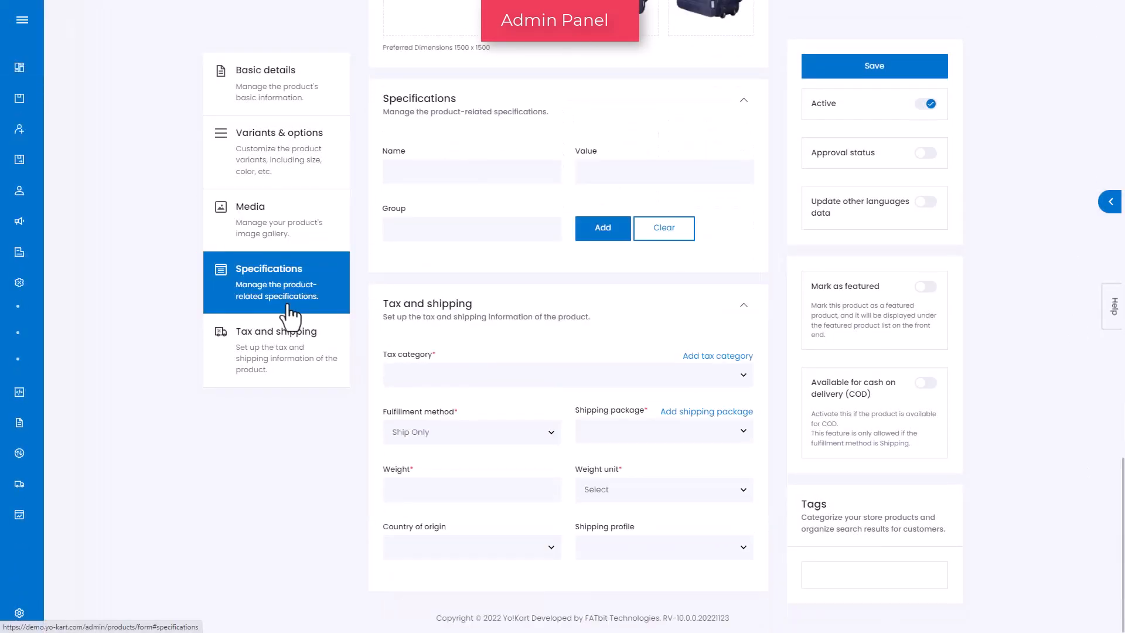
{"action": "left_click", "coordinate": [541, 171]}
{"action": "type", "text": "Item Dim"}
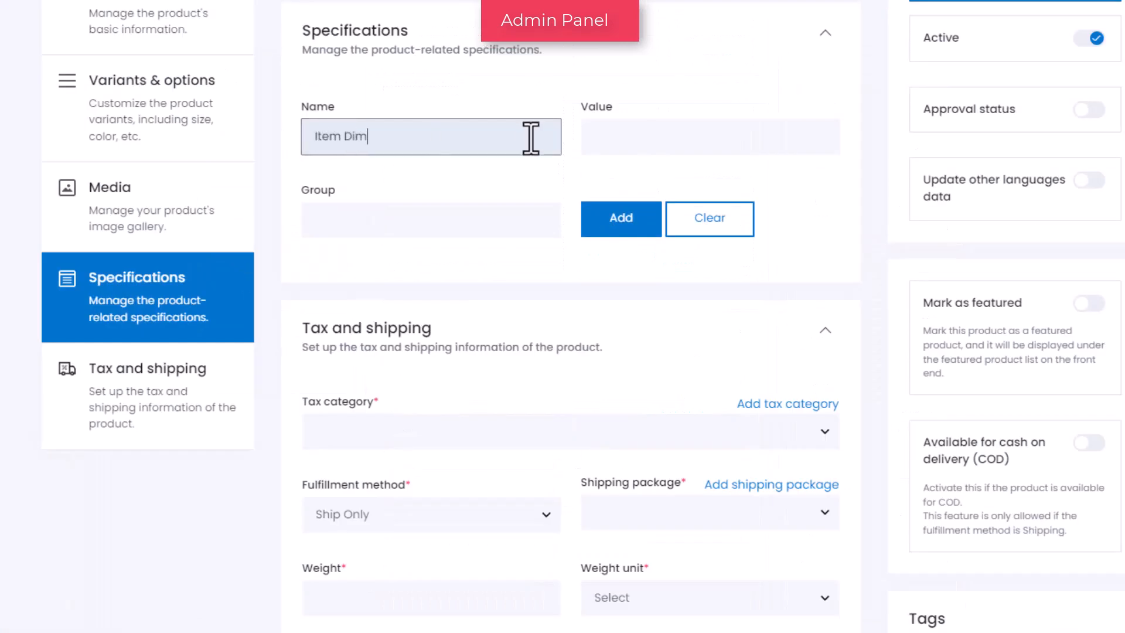
{"action": "type", "text": "ensions LXWXH"}
{"action": "key", "text": "Tab"}
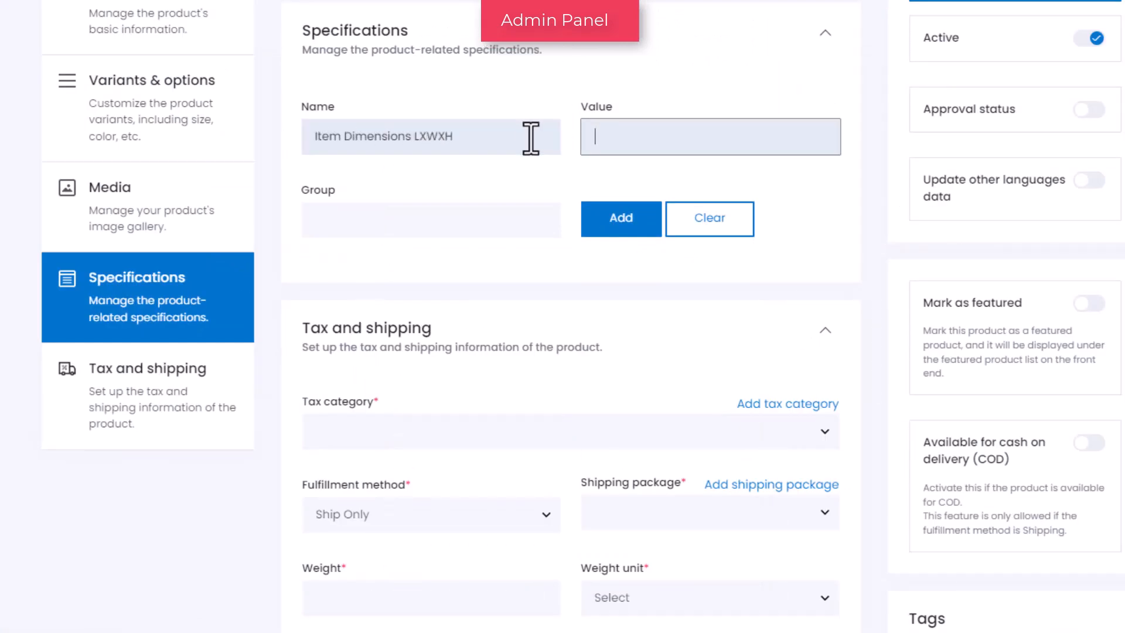
{"action": "type", "text": "56 X 28 X 33 Centime"}
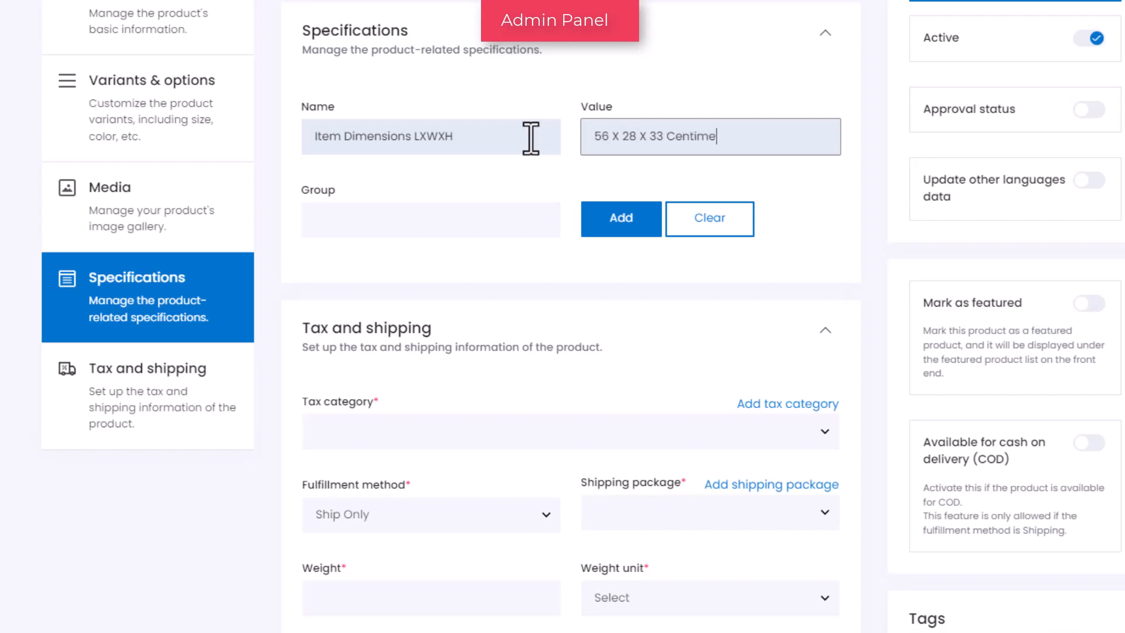
{"action": "type", "text": "ters"}
{"action": "key", "text": "Tab"}
{"action": "type", "text": "Dimensions"}
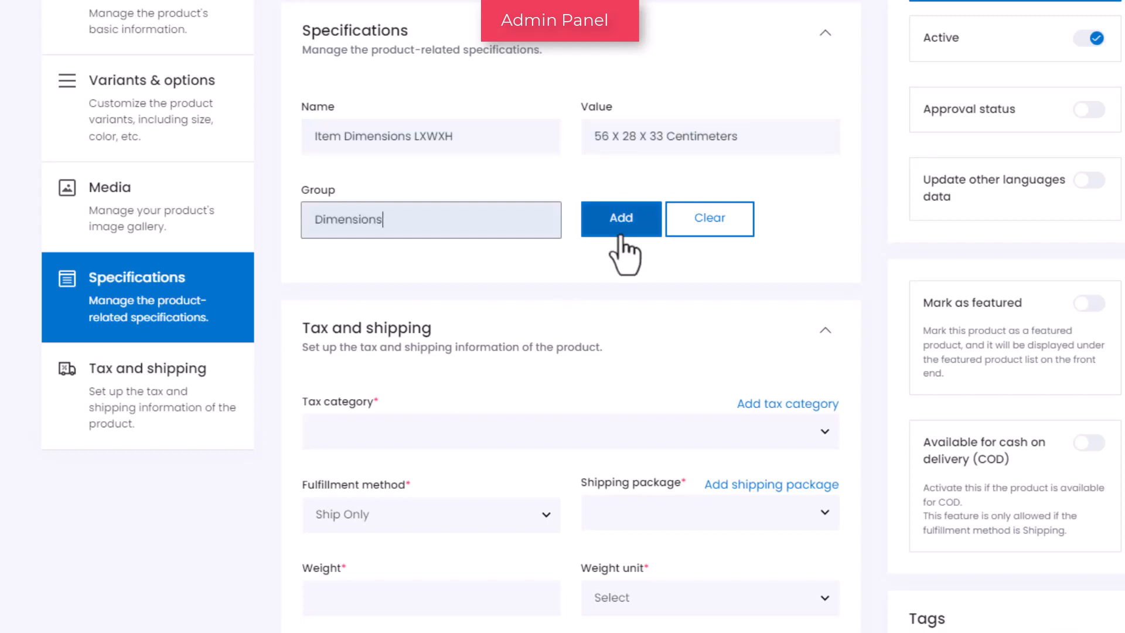
{"action": "left_click", "coordinate": [620, 235]}
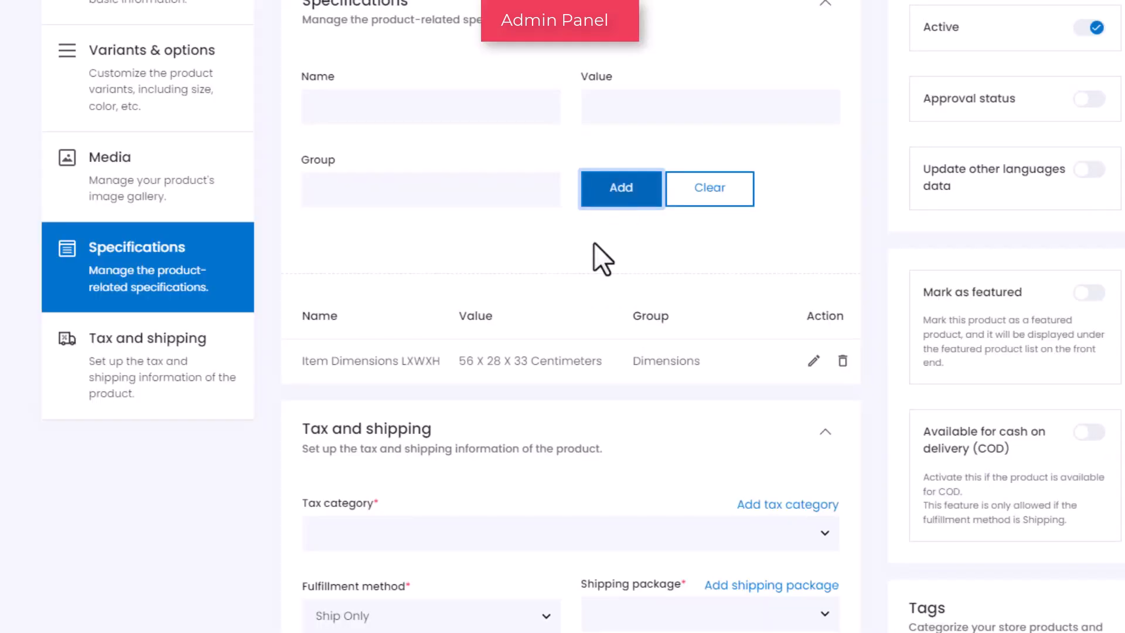
Set the tax category to Travel Goods and the fulfillment method to Ship & Pickup
{"action": "left_click", "coordinate": [142, 392]}
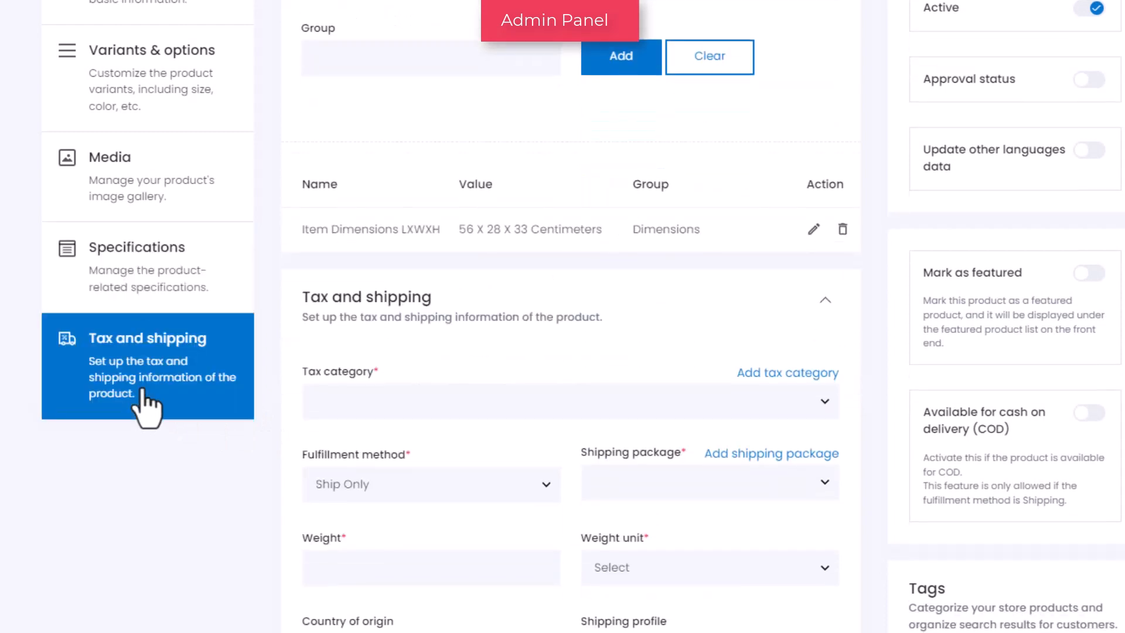
{"action": "left_click", "coordinate": [354, 416]}
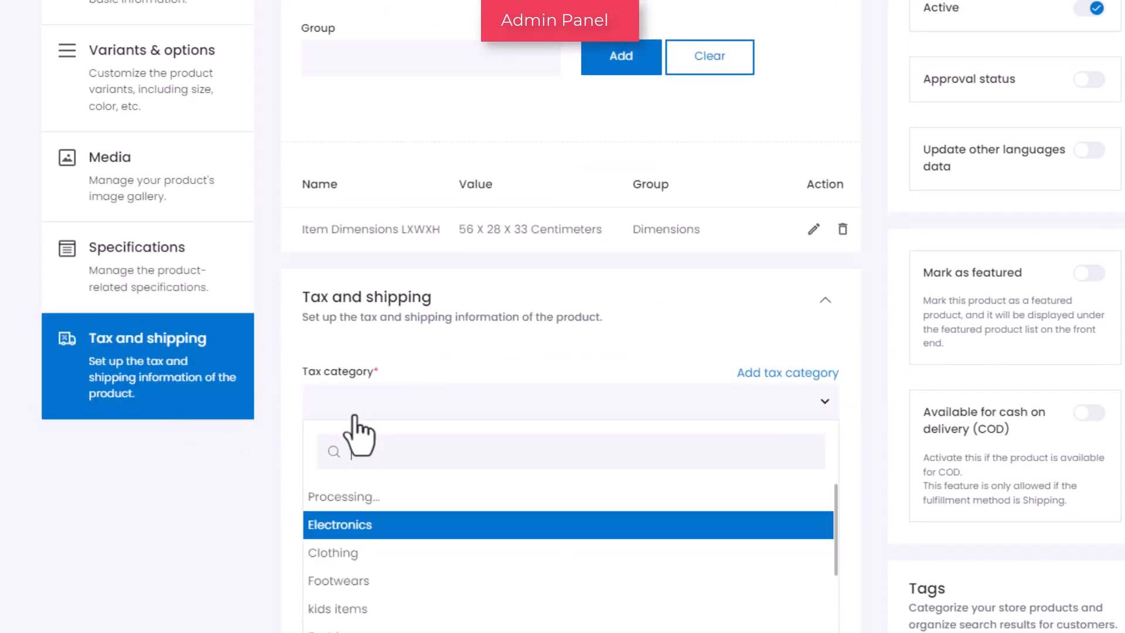
{"action": "type", "text": "travel"}
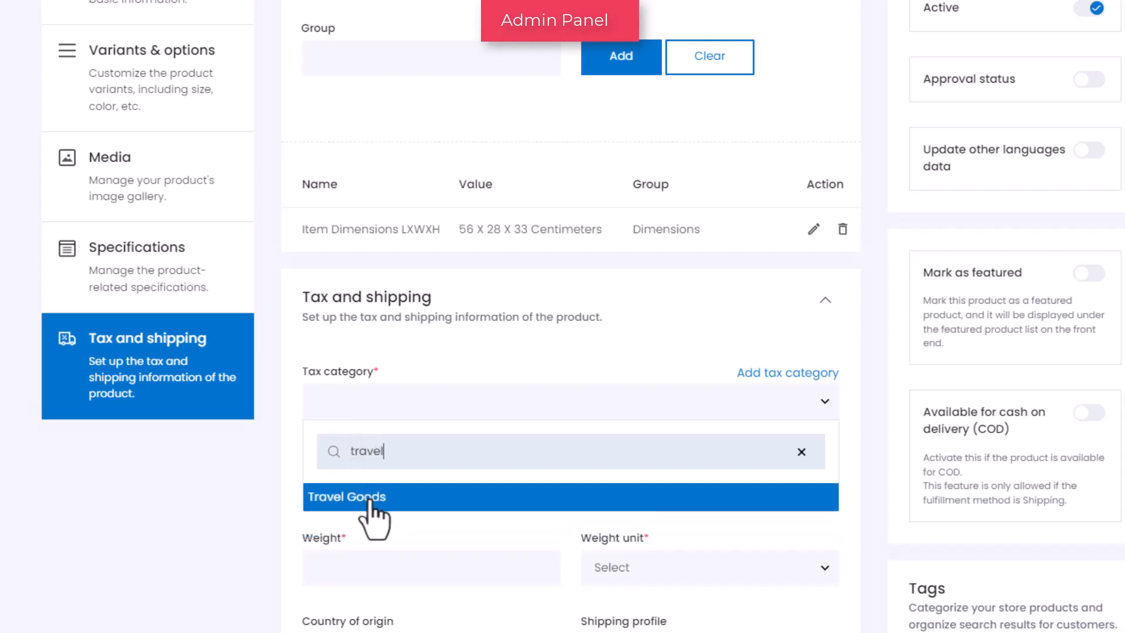
{"action": "left_click", "coordinate": [370, 501]}
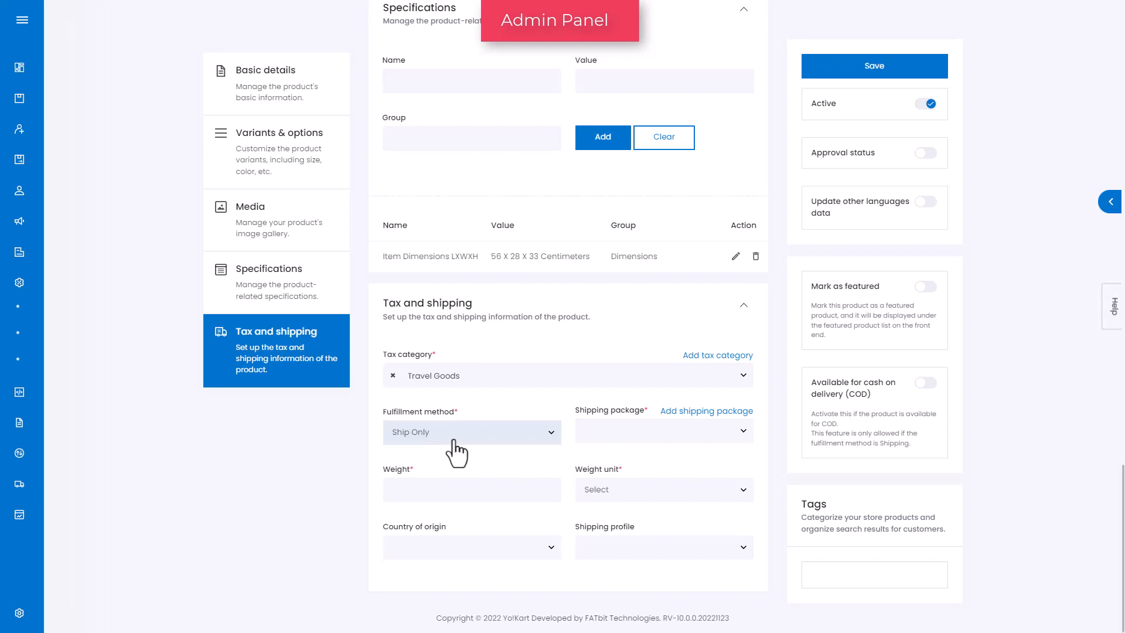
{"action": "left_click", "coordinate": [454, 439]}
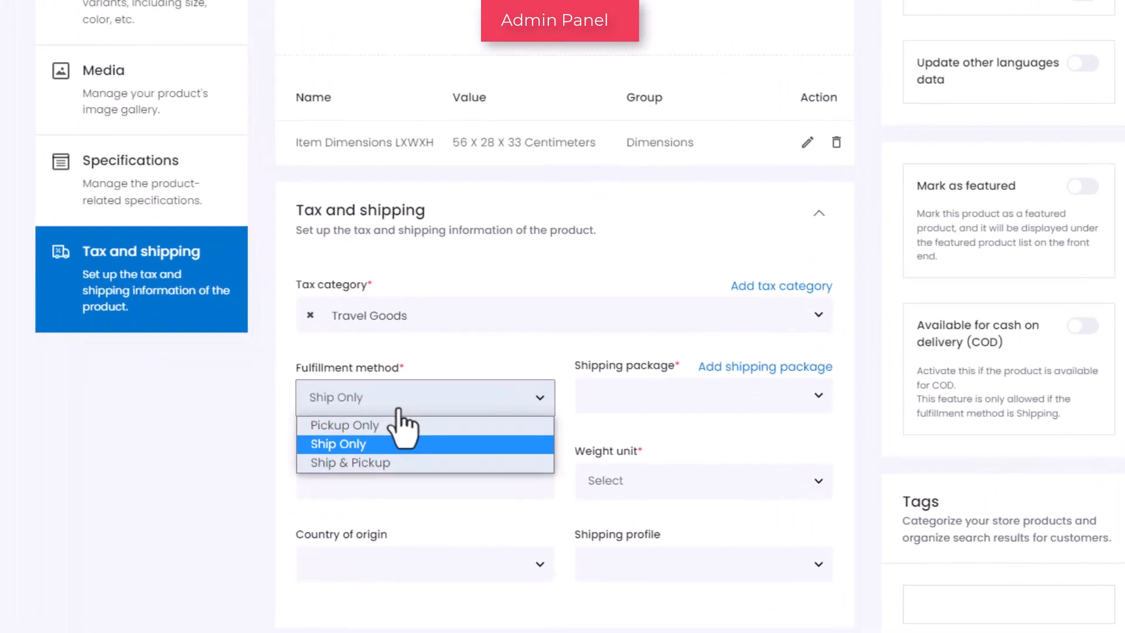
{"action": "left_click", "coordinate": [398, 462]}
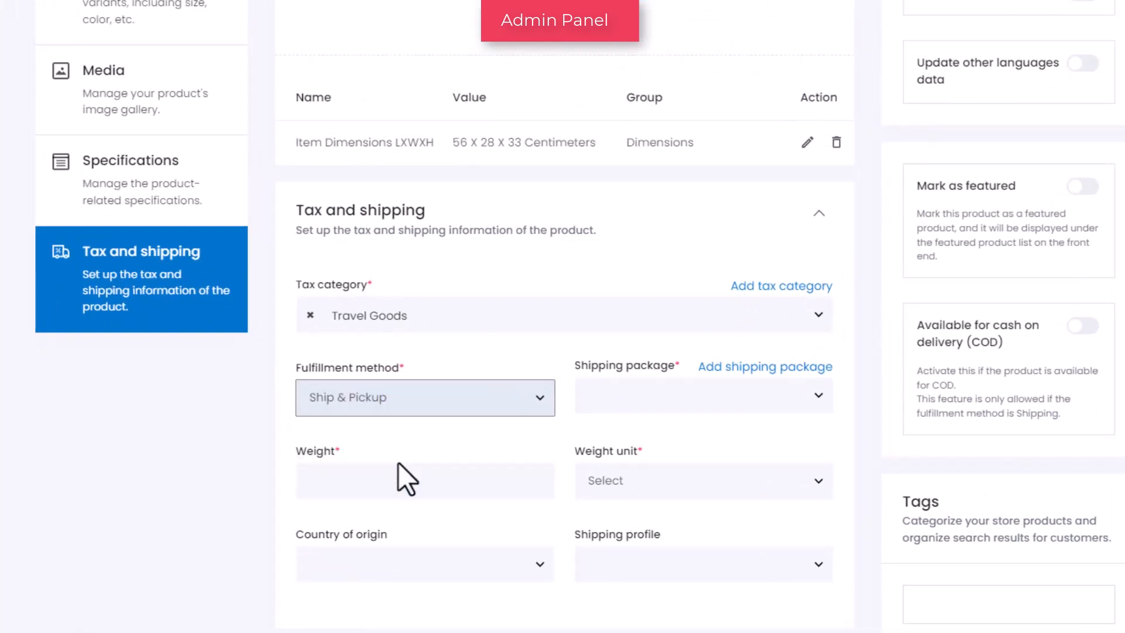
Choose the Large Box shipping package and set the weight to 5 Kilogram
{"action": "left_click", "coordinate": [635, 406]}
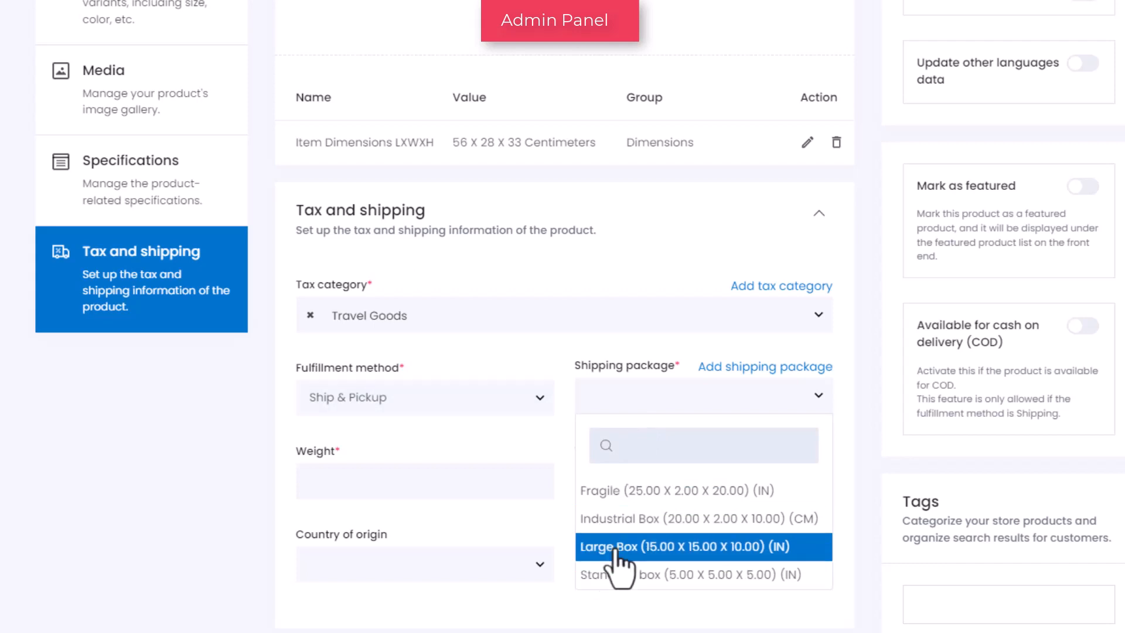
{"action": "left_click", "coordinate": [611, 546]}
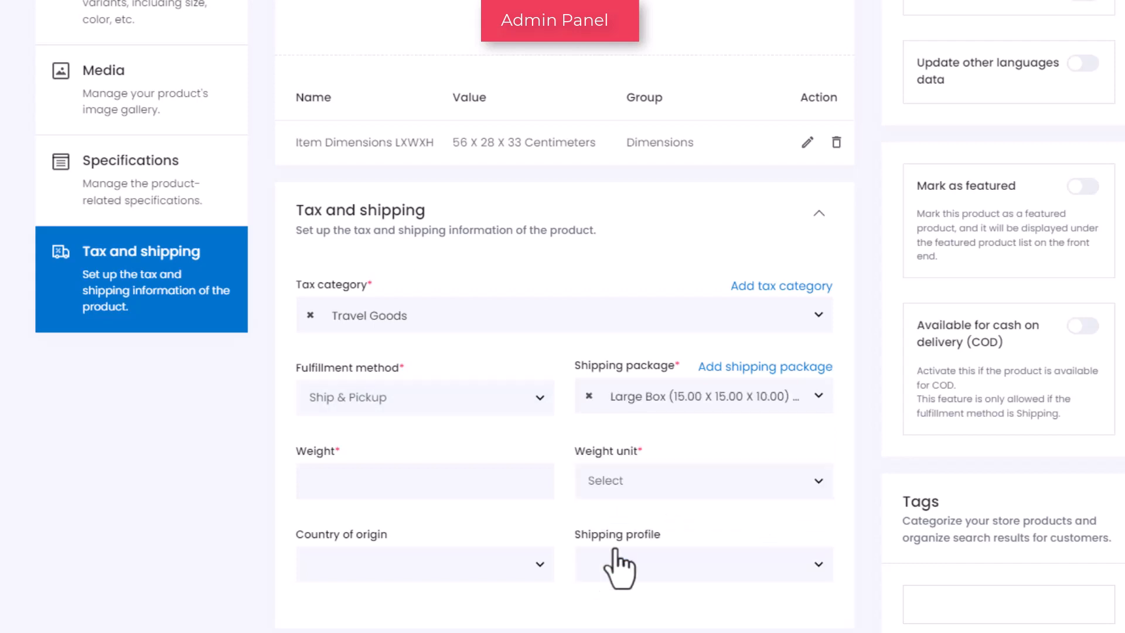
{"action": "left_click", "coordinate": [455, 491]}
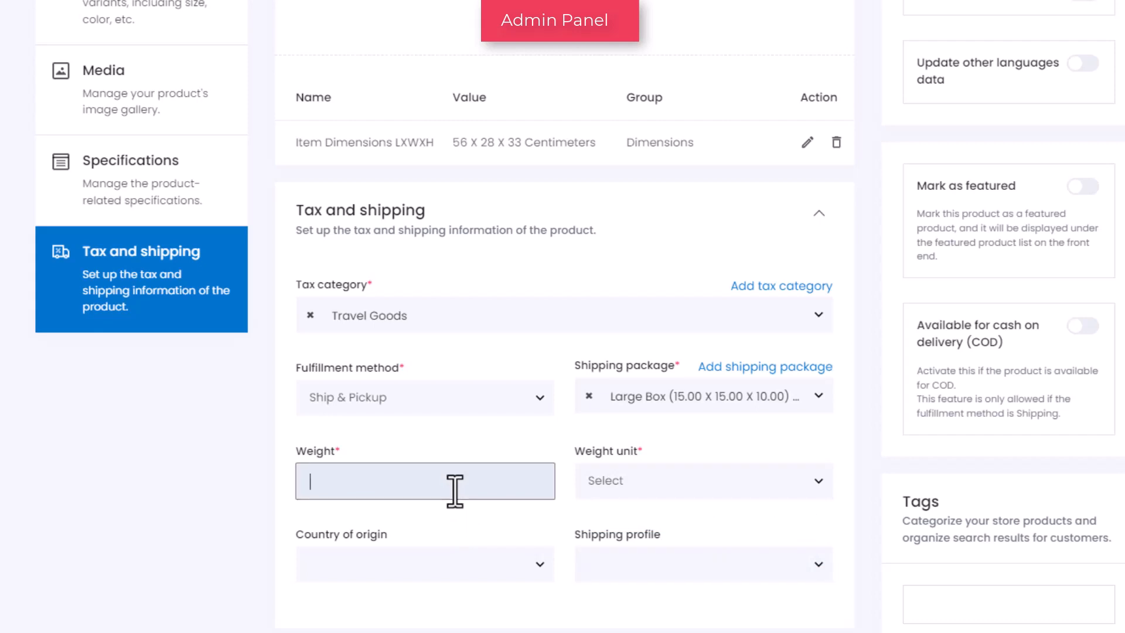
{"action": "type", "text": "5"}
{"action": "left_click", "coordinate": [755, 496]}
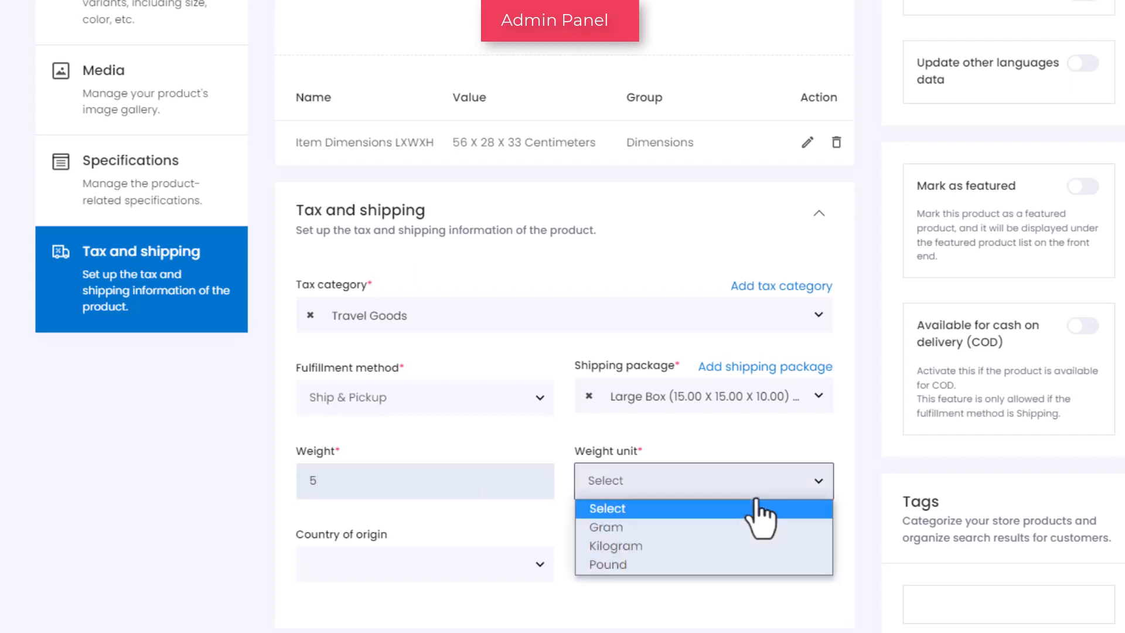
{"action": "left_click", "coordinate": [746, 547]}
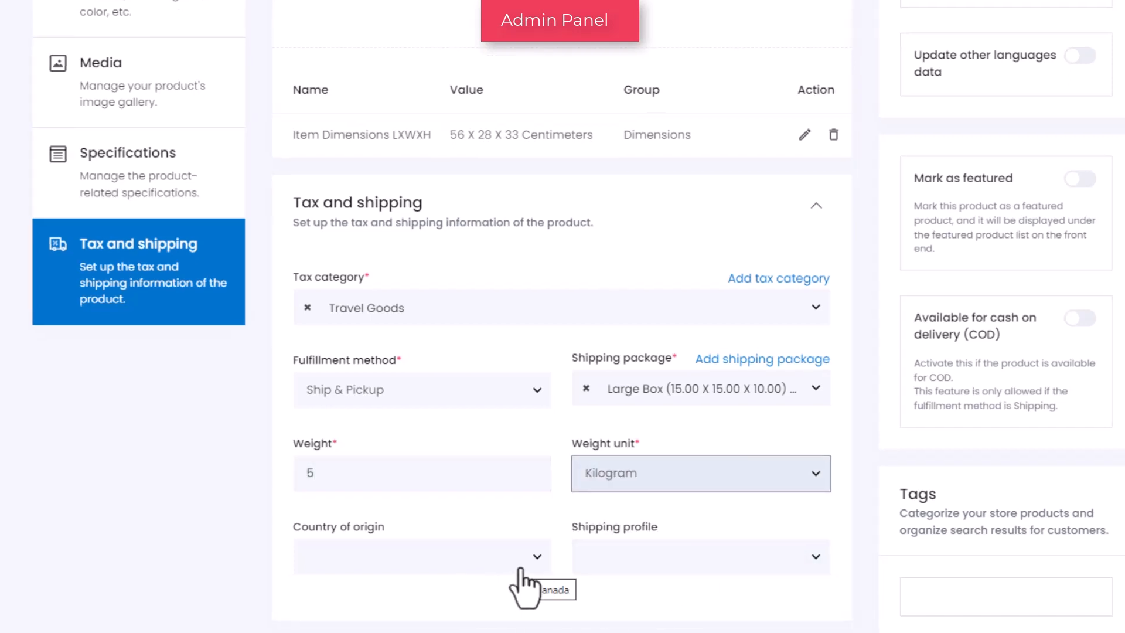
Set the country of origin to Canada and the shipping profile to Order Level Shipping
{"action": "left_click", "coordinate": [523, 587]}
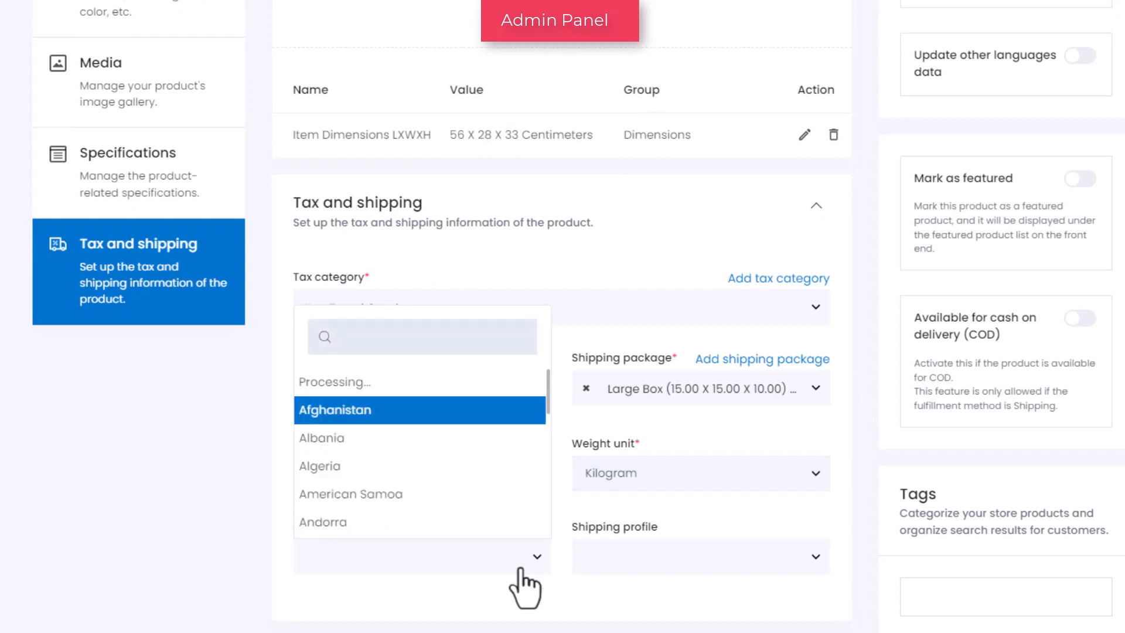
{"action": "type", "text": "canada"}
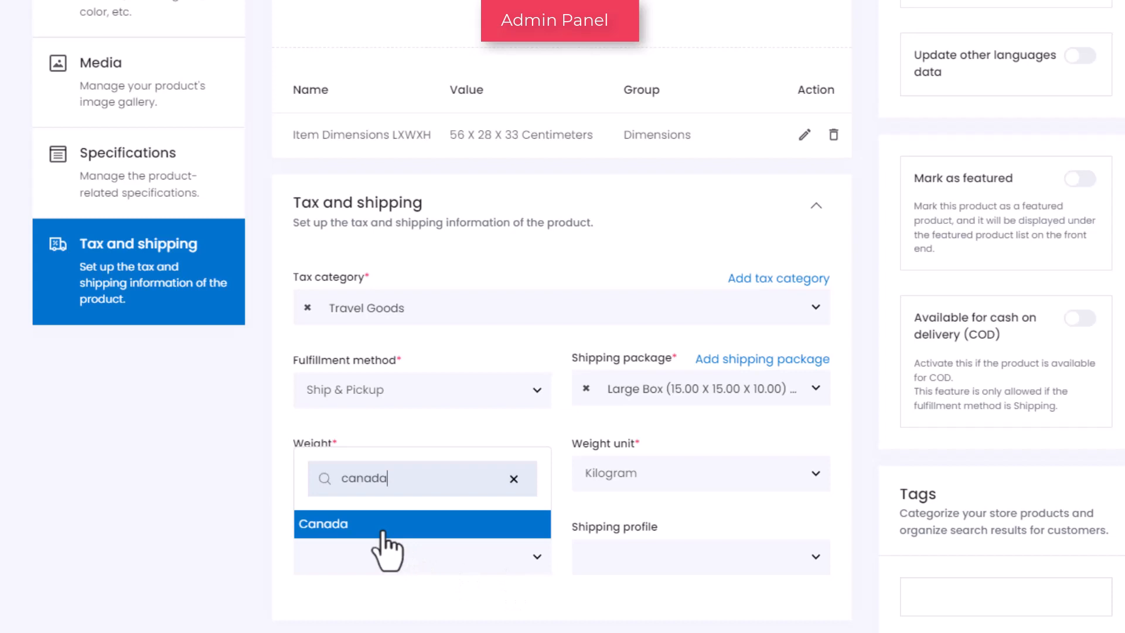
{"action": "left_click", "coordinate": [384, 528]}
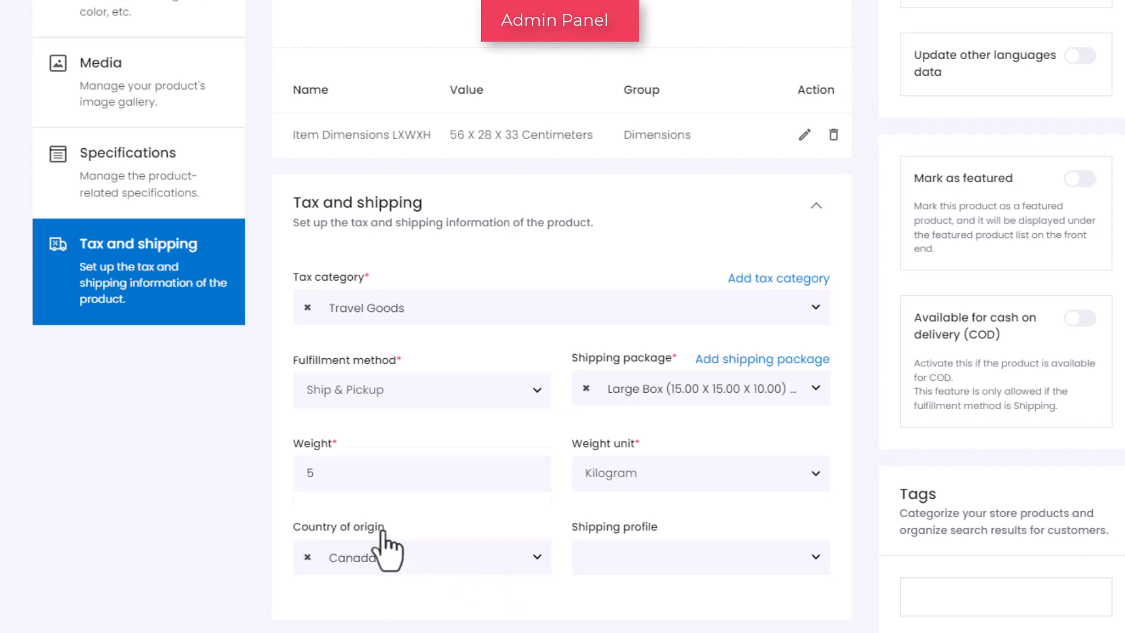
{"action": "left_click", "coordinate": [797, 563]}
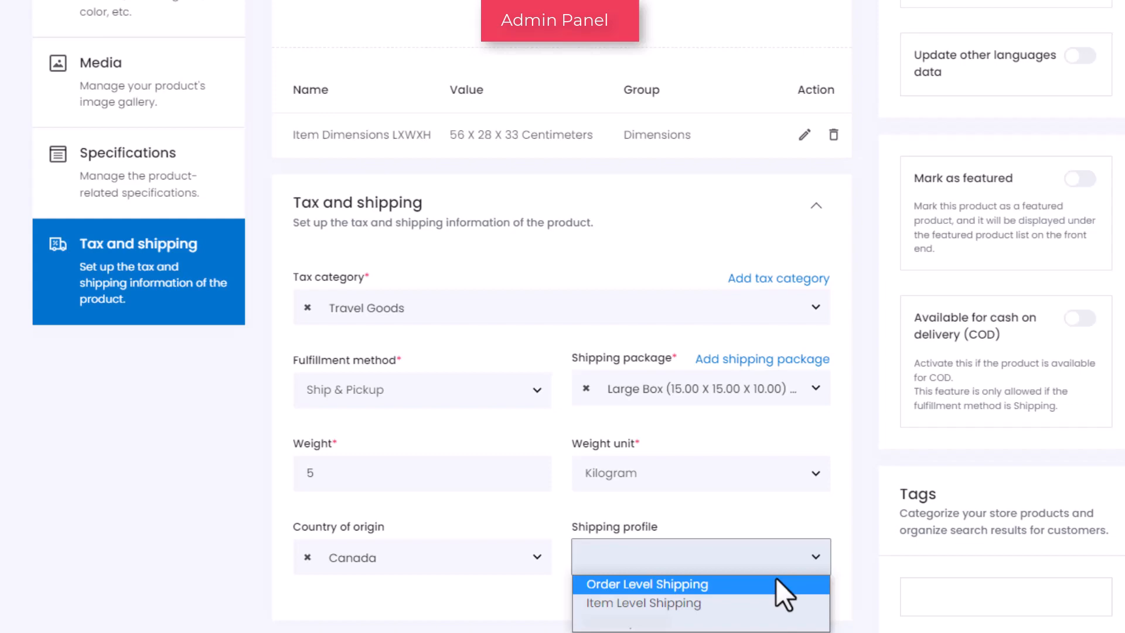
{"action": "left_click", "coordinate": [721, 584]}
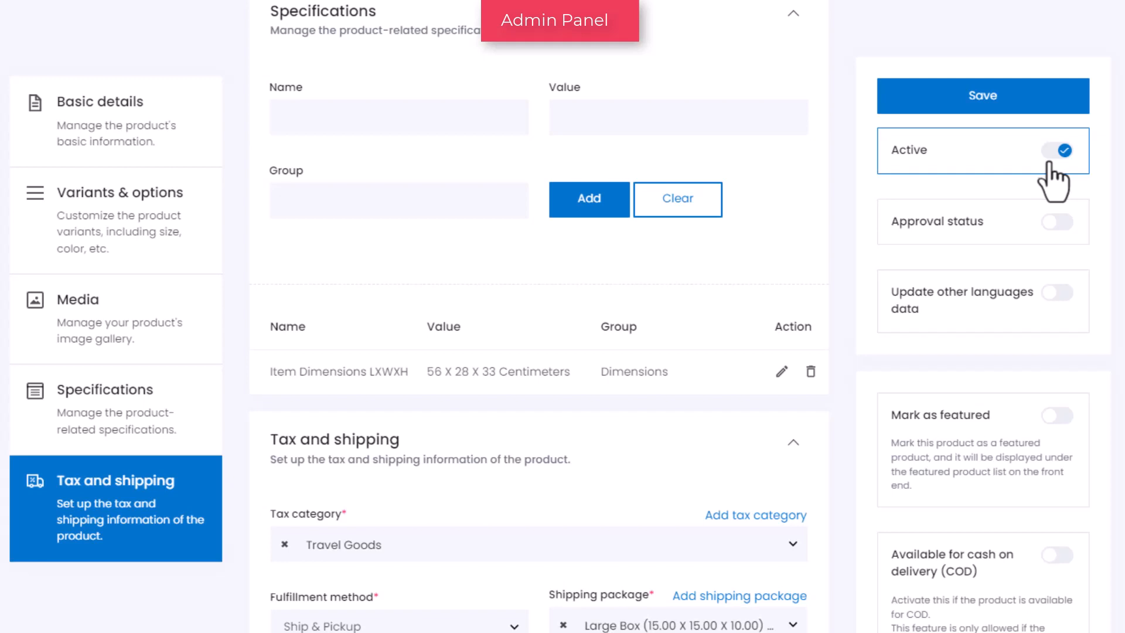
Turn on approval status, updating other languages data, mark as featured and cash on delivery, keeping the product active
{"action": "left_click", "coordinate": [1053, 154]}
{"action": "left_click", "coordinate": [1070, 154]}
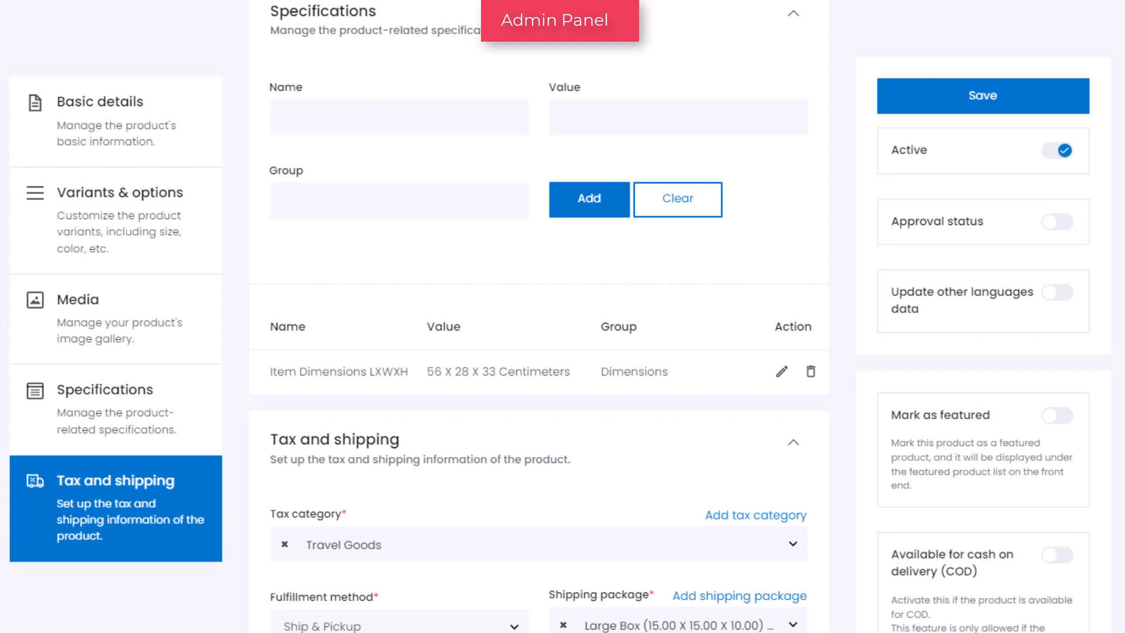
{"action": "left_click", "coordinate": [1070, 231]}
{"action": "left_click", "coordinate": [1072, 302]}
{"action": "left_click", "coordinate": [1064, 415]}
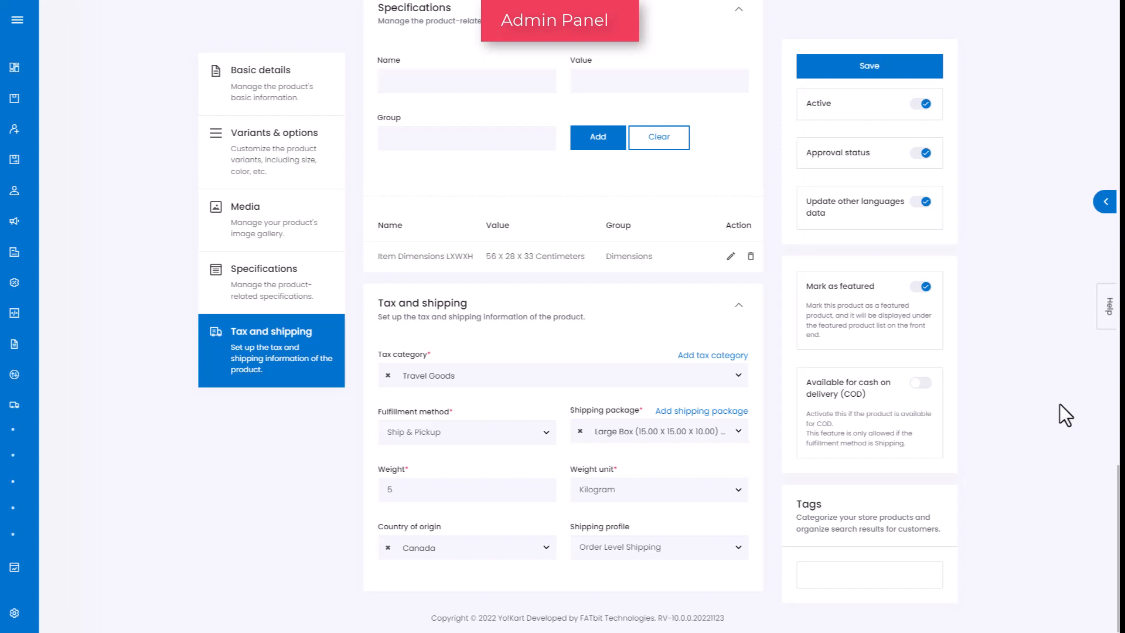
{"action": "left_click", "coordinate": [923, 386]}
Add the tags travel, travelling and travel bag to the product
{"action": "left_click", "coordinate": [811, 575]}
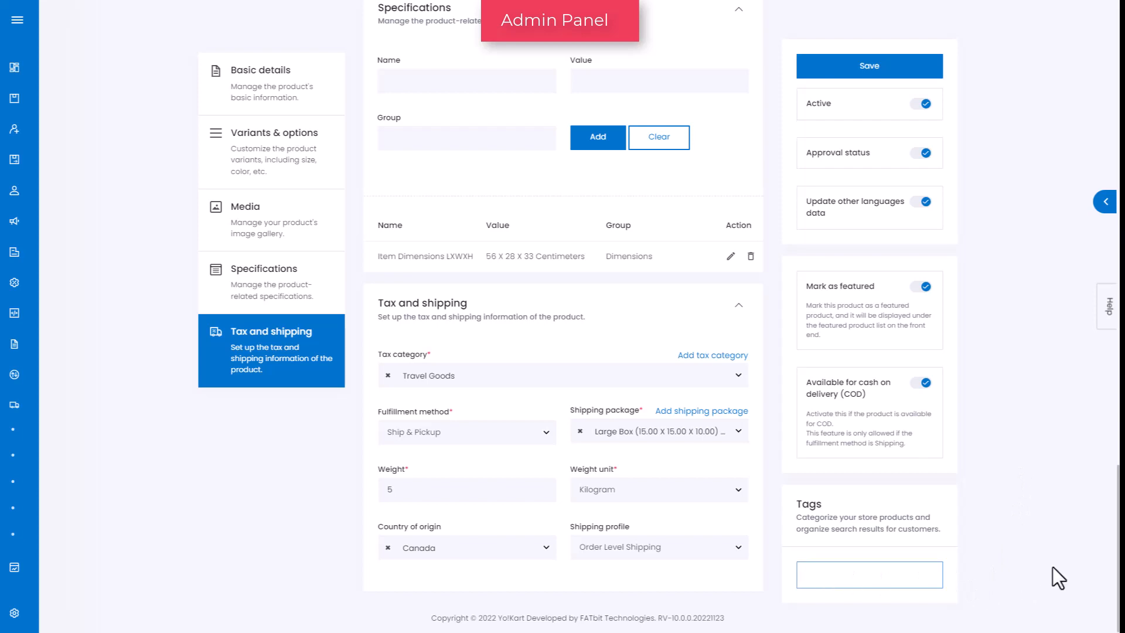
{"action": "type", "text": "travel"}
{"action": "key", "text": "Return"}
{"action": "type", "text": "tra"}
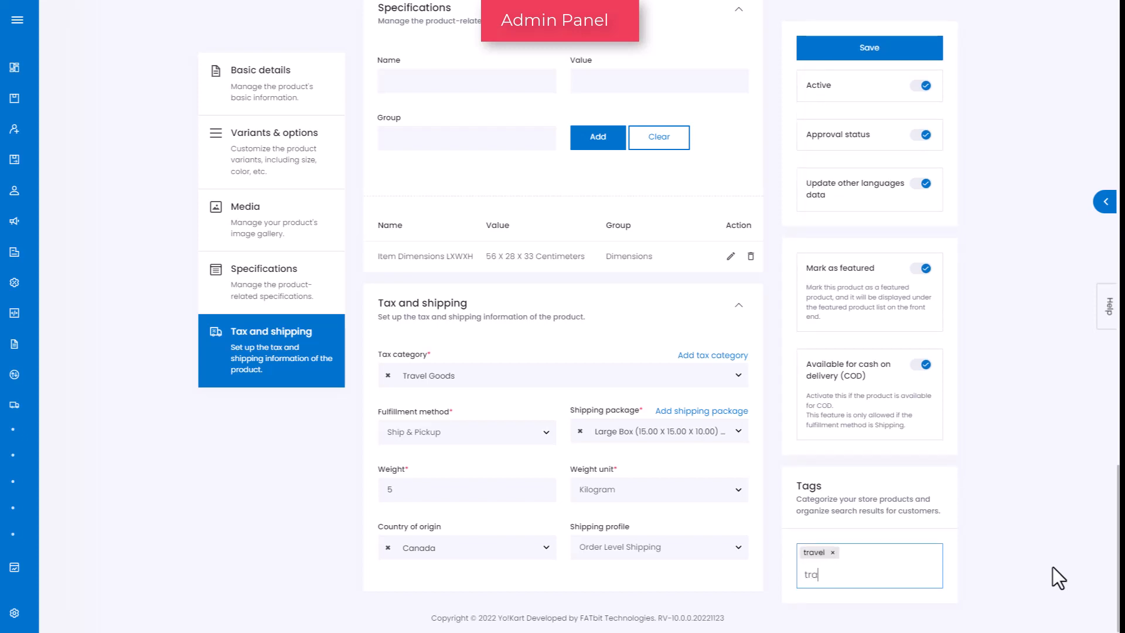
{"action": "type", "text": "velling"}
{"action": "key", "text": "Return"}
{"action": "type", "text": "trav"}
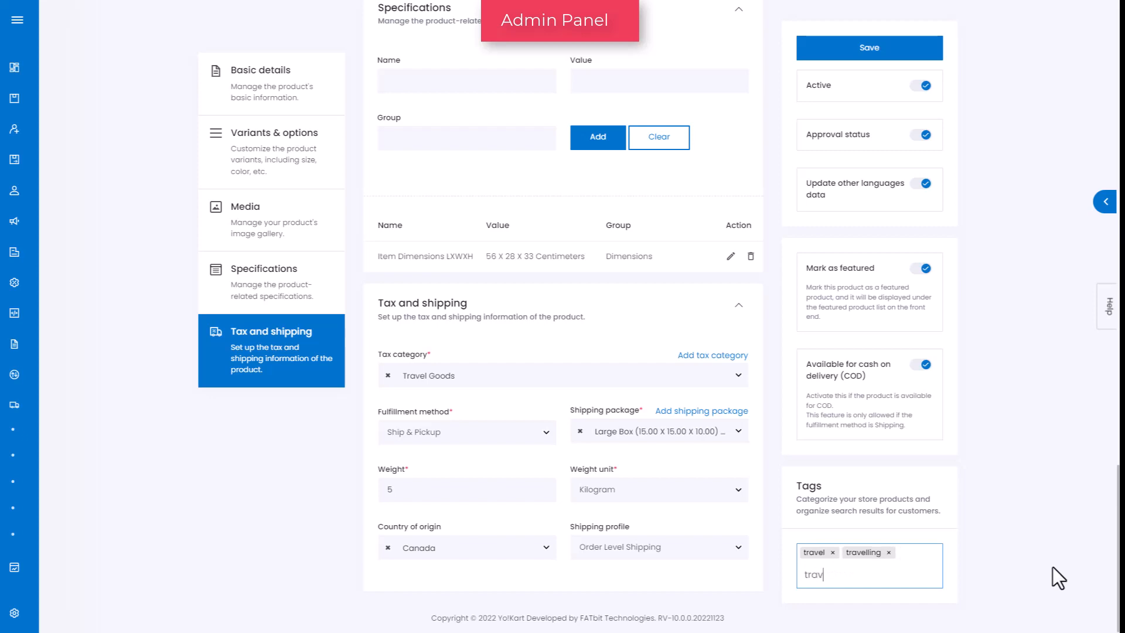
{"action": "type", "text": "el bag"}
{"action": "key", "text": "Return"}
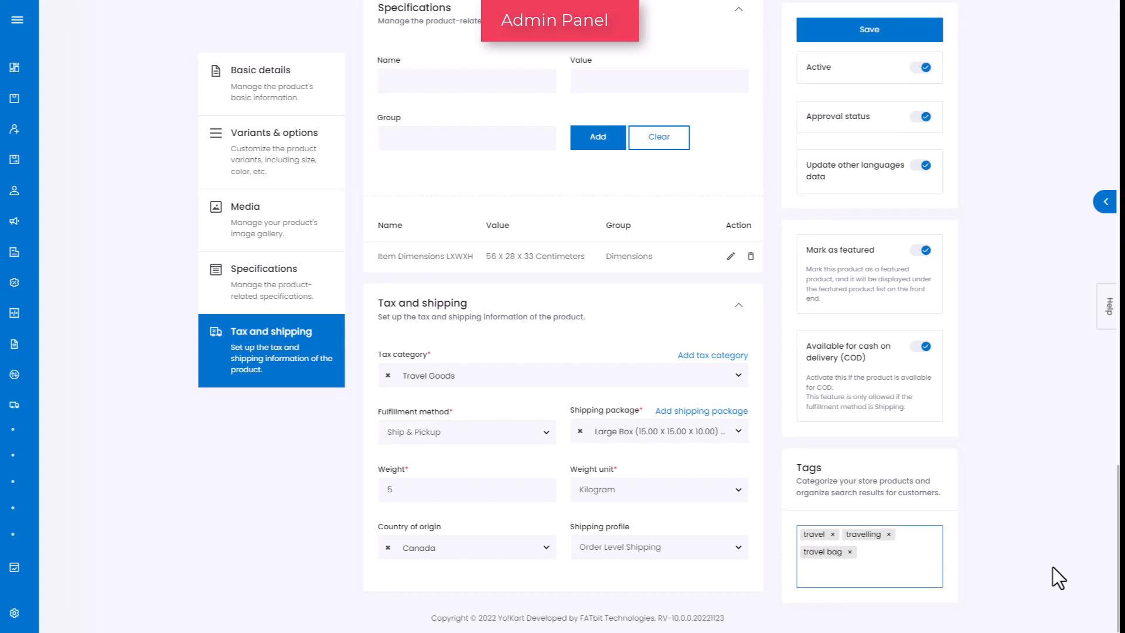
Save the product, then save its Arabic-language version as well
{"action": "scroll", "coordinate": [1052, 568], "scroll_direction": "up", "scroll_amount": 15}
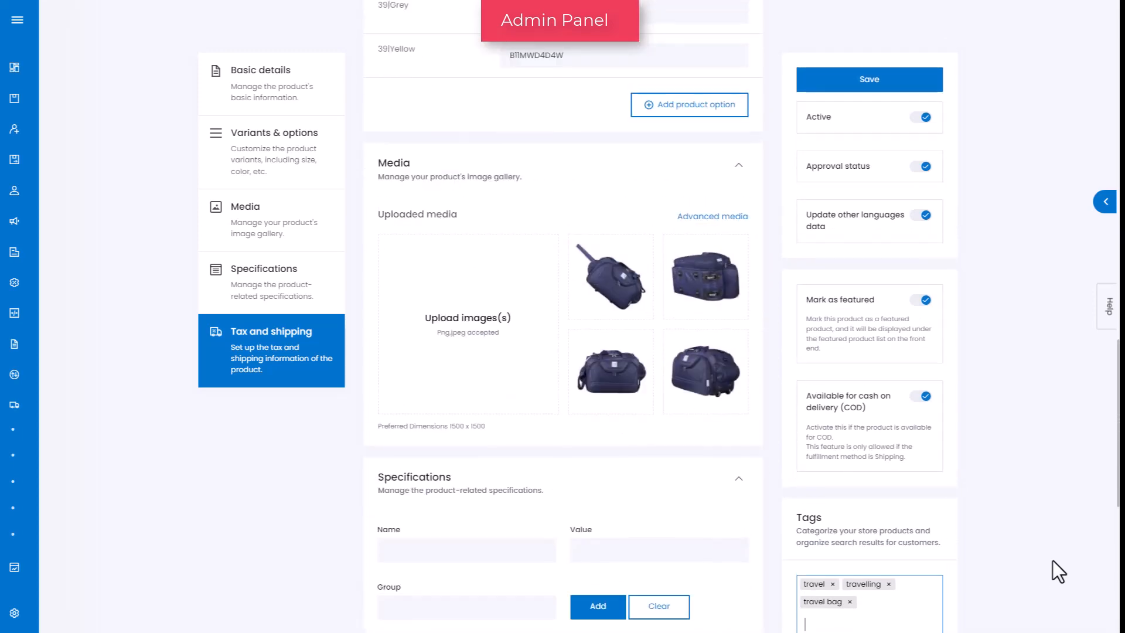
{"action": "scroll", "coordinate": [1053, 560], "scroll_direction": "up", "scroll_amount": 5}
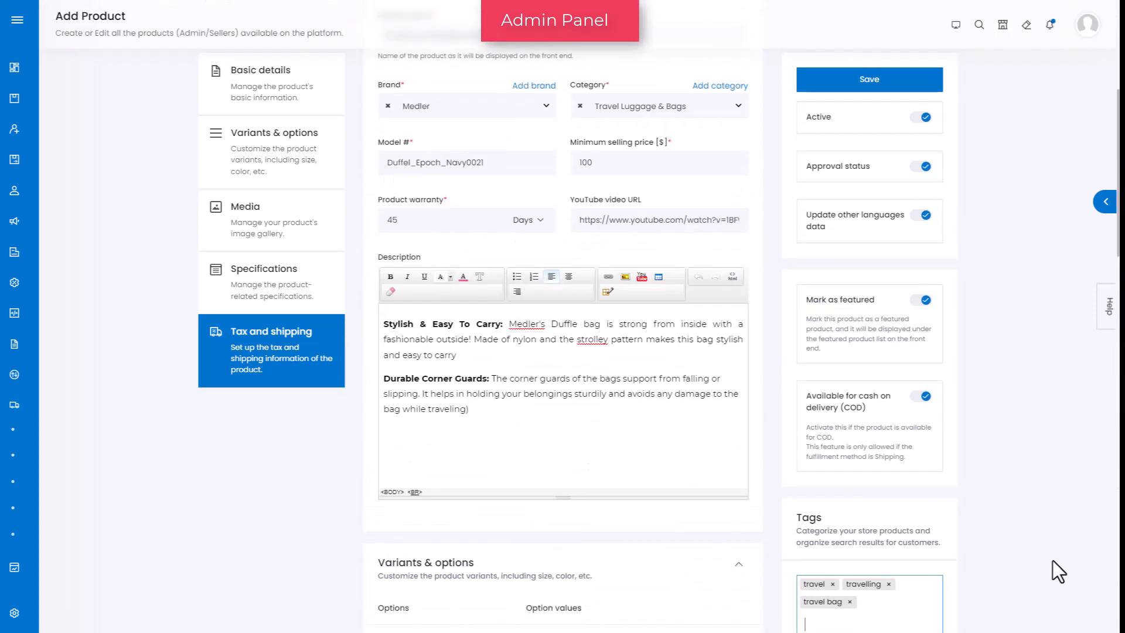
{"action": "scroll", "coordinate": [1052, 560], "scroll_direction": "up", "scroll_amount": 5}
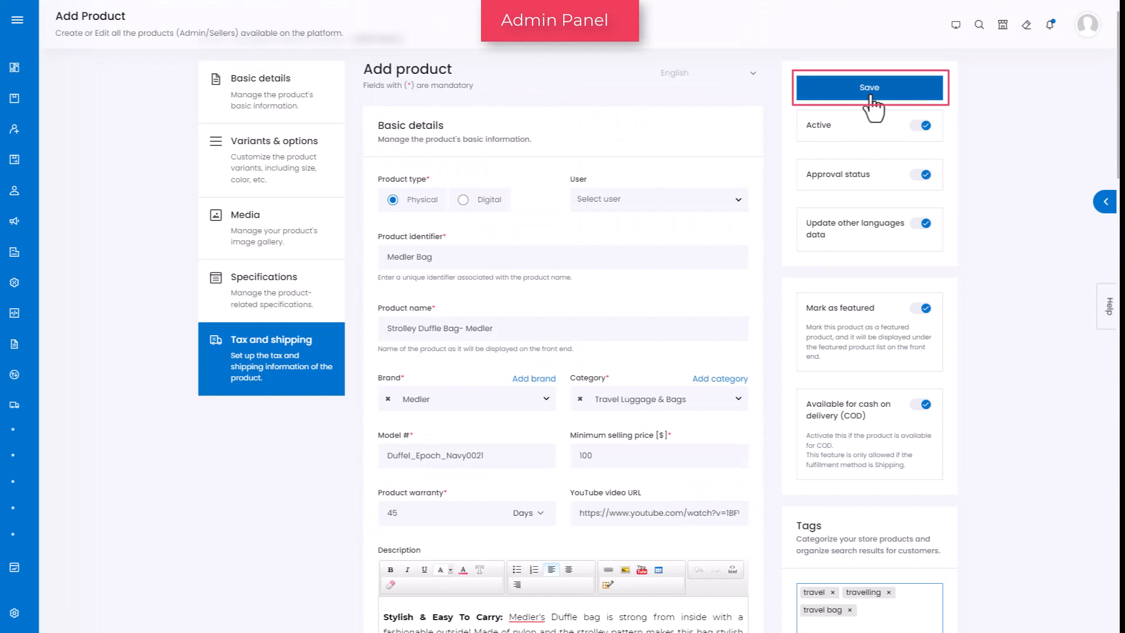
{"action": "left_click", "coordinate": [869, 89]}
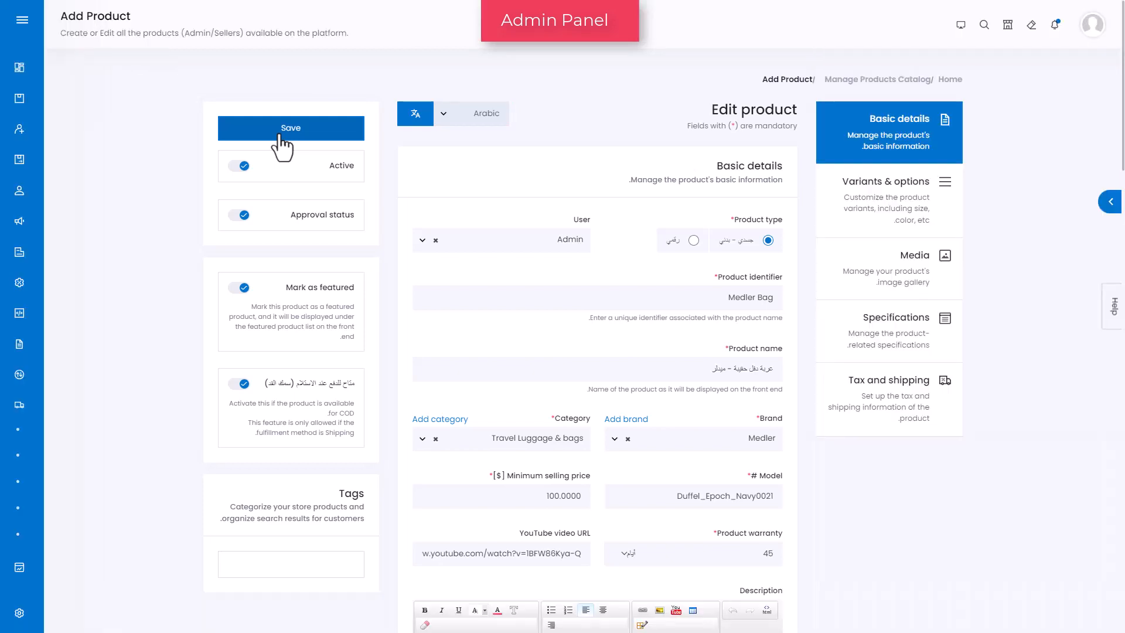
{"action": "left_click", "coordinate": [280, 136]}
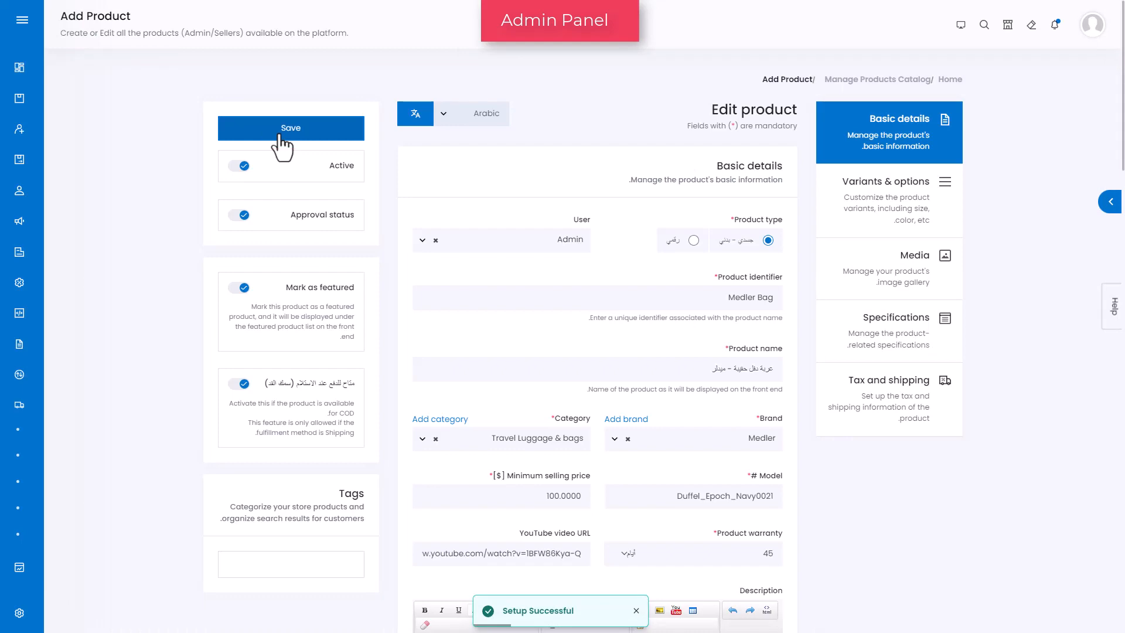
Open the product catalog and review the bag's product page on the storefront
{"action": "mouse_move", "coordinate": [79, 132]}
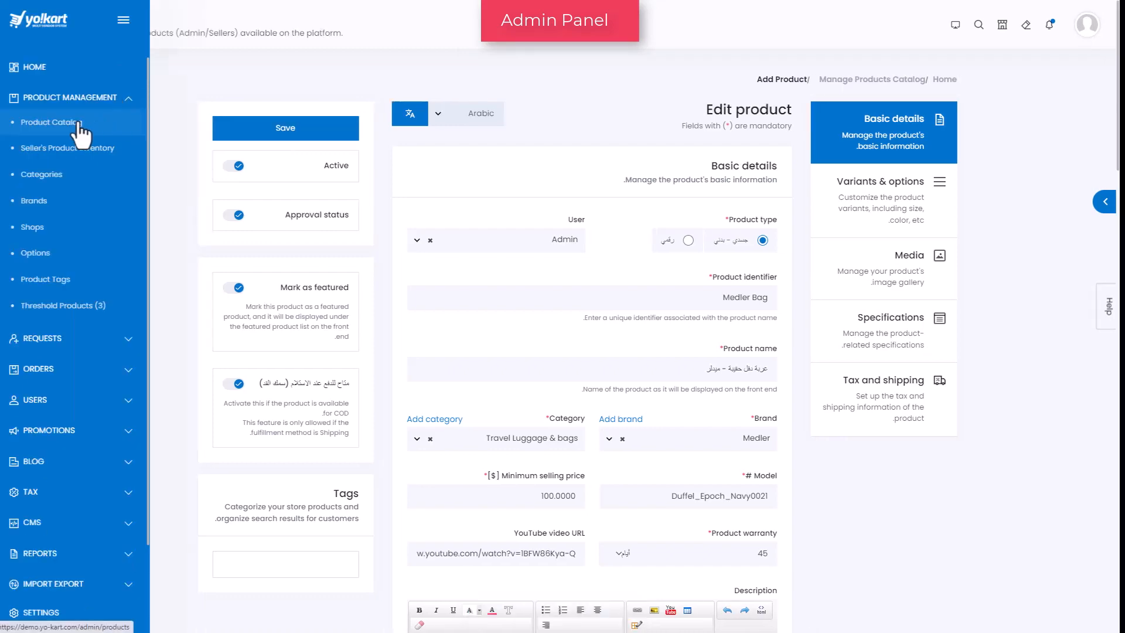
{"action": "left_click", "coordinate": [78, 124]}
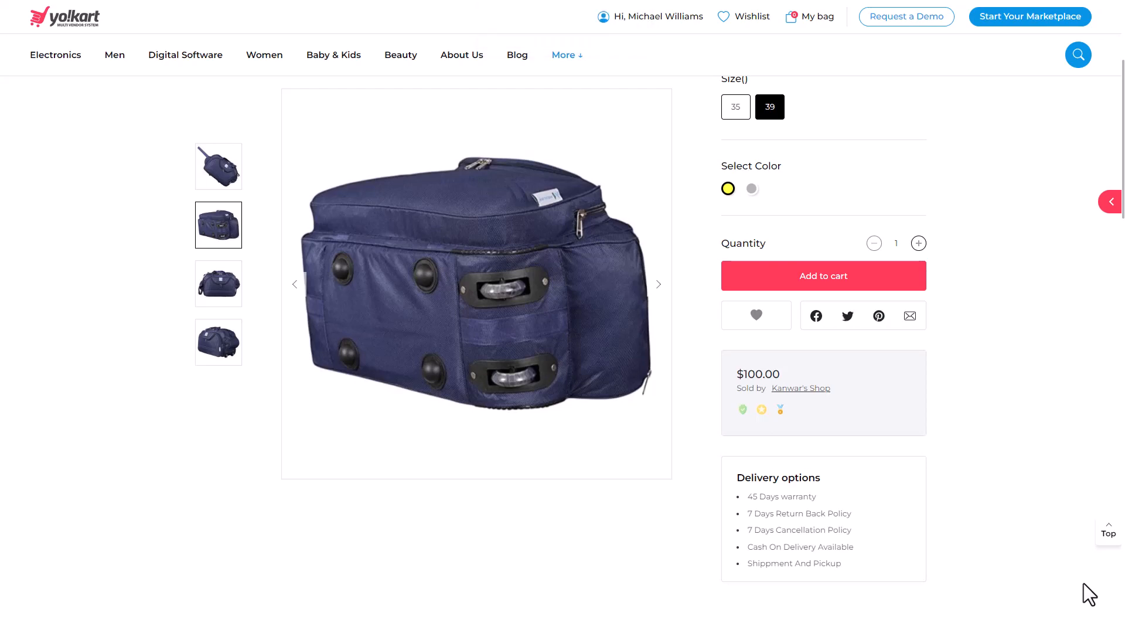
{"action": "scroll", "coordinate": [1084, 583], "scroll_direction": "down", "scroll_amount": 6}
{"action": "scroll", "coordinate": [1084, 583], "scroll_direction": "down", "scroll_amount": 13}
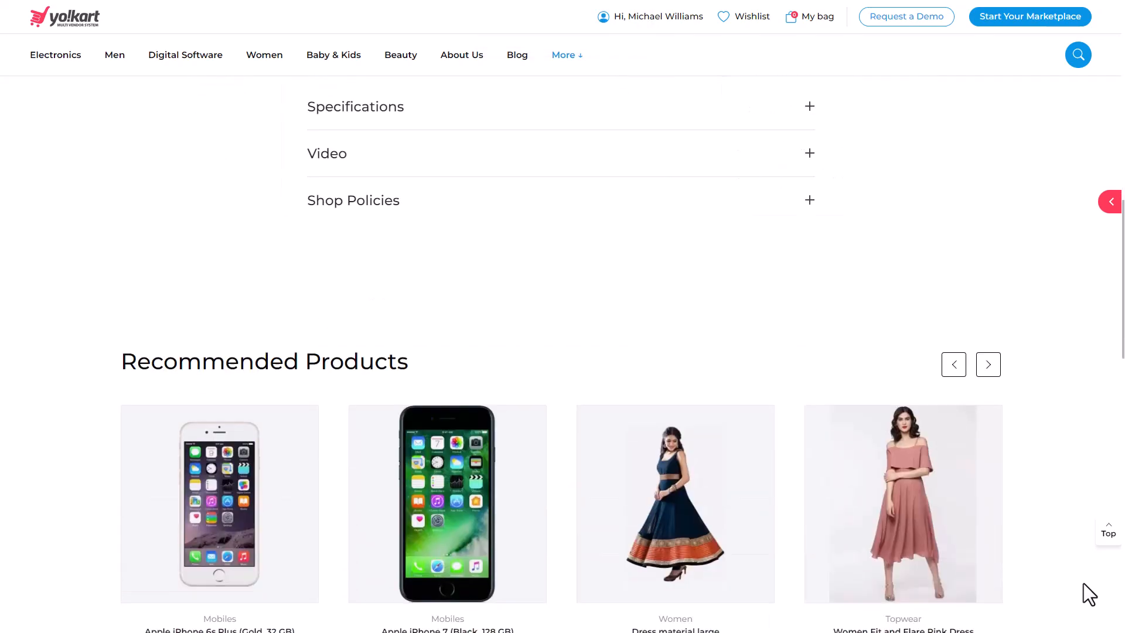